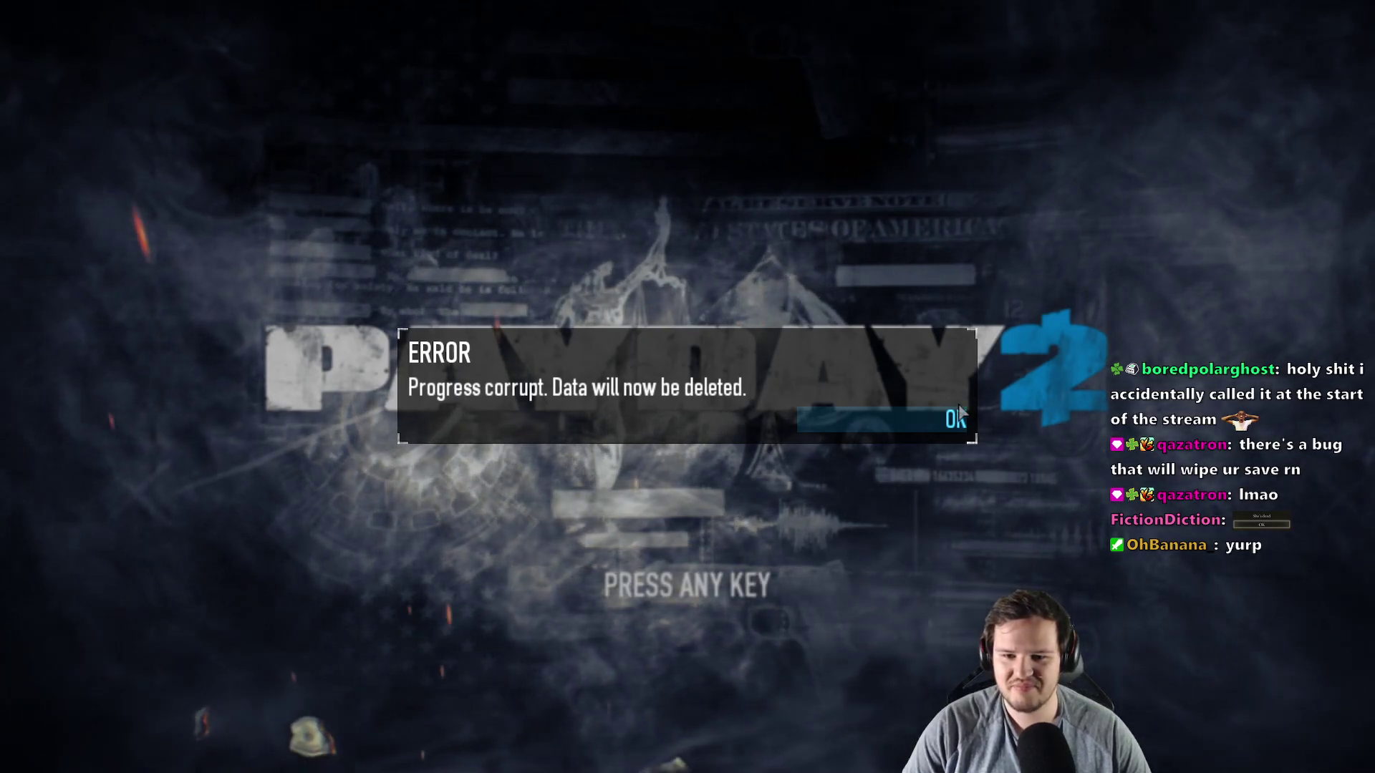
Accept Payday 2's corrupt-progress error and dismiss the career mode introduction
click(958, 417)
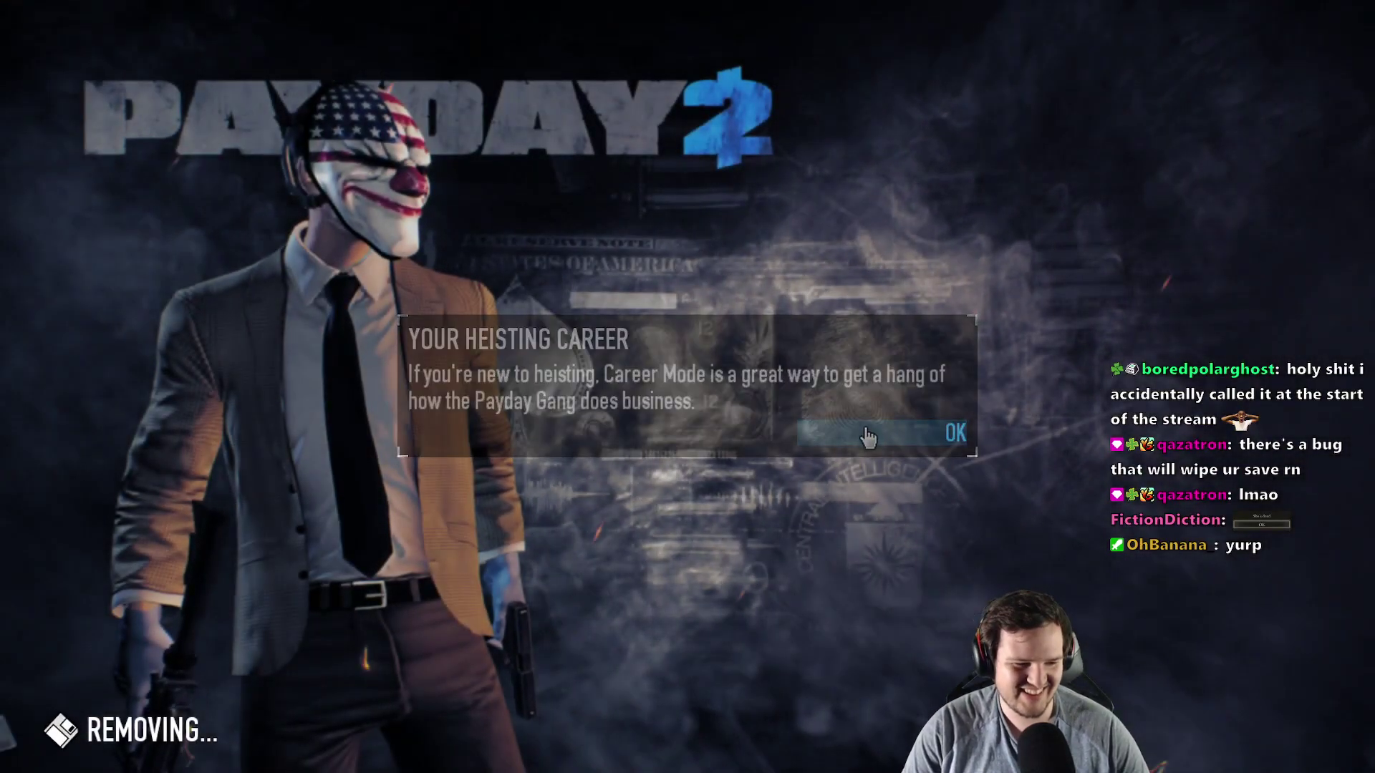
click(867, 438)
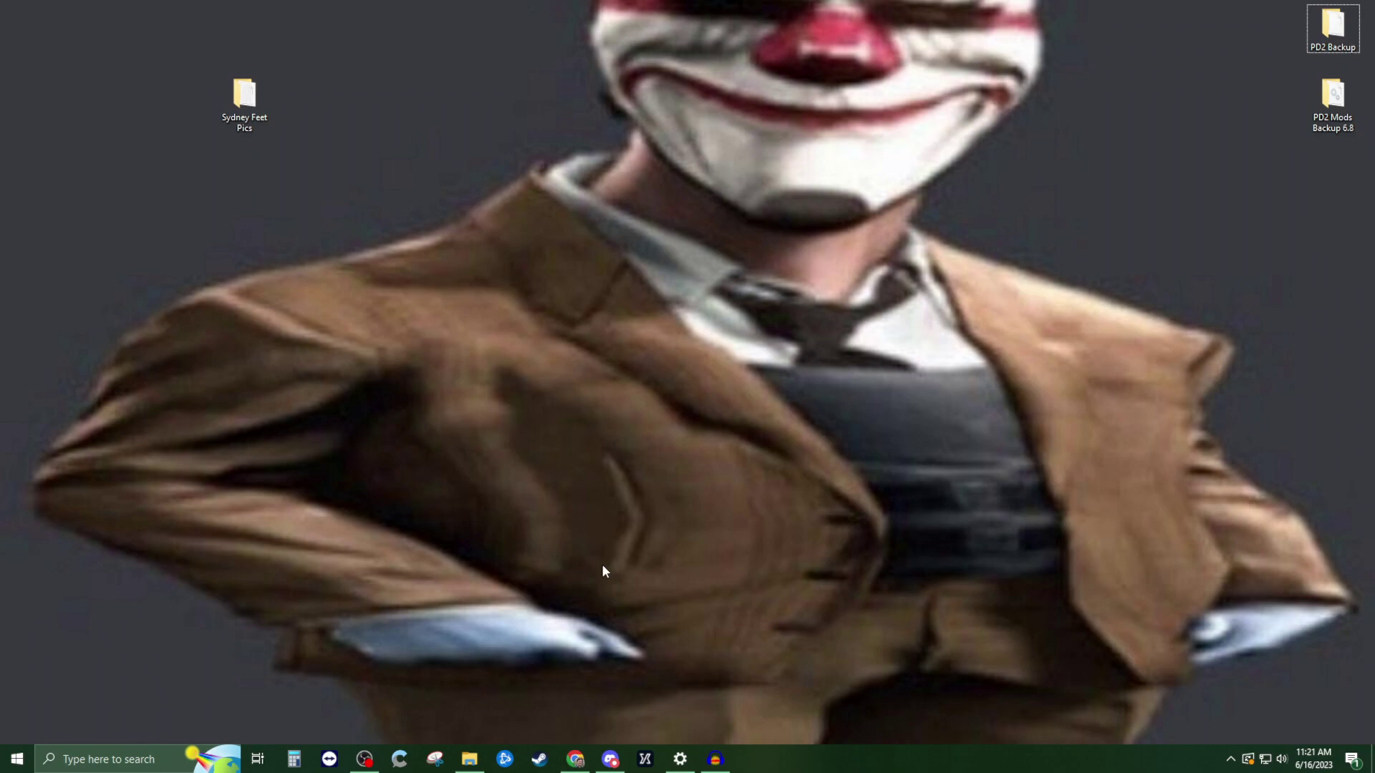
Run %appdata% to open the AppData\Roaming folder in a centred File Explorer window
key(super+r)
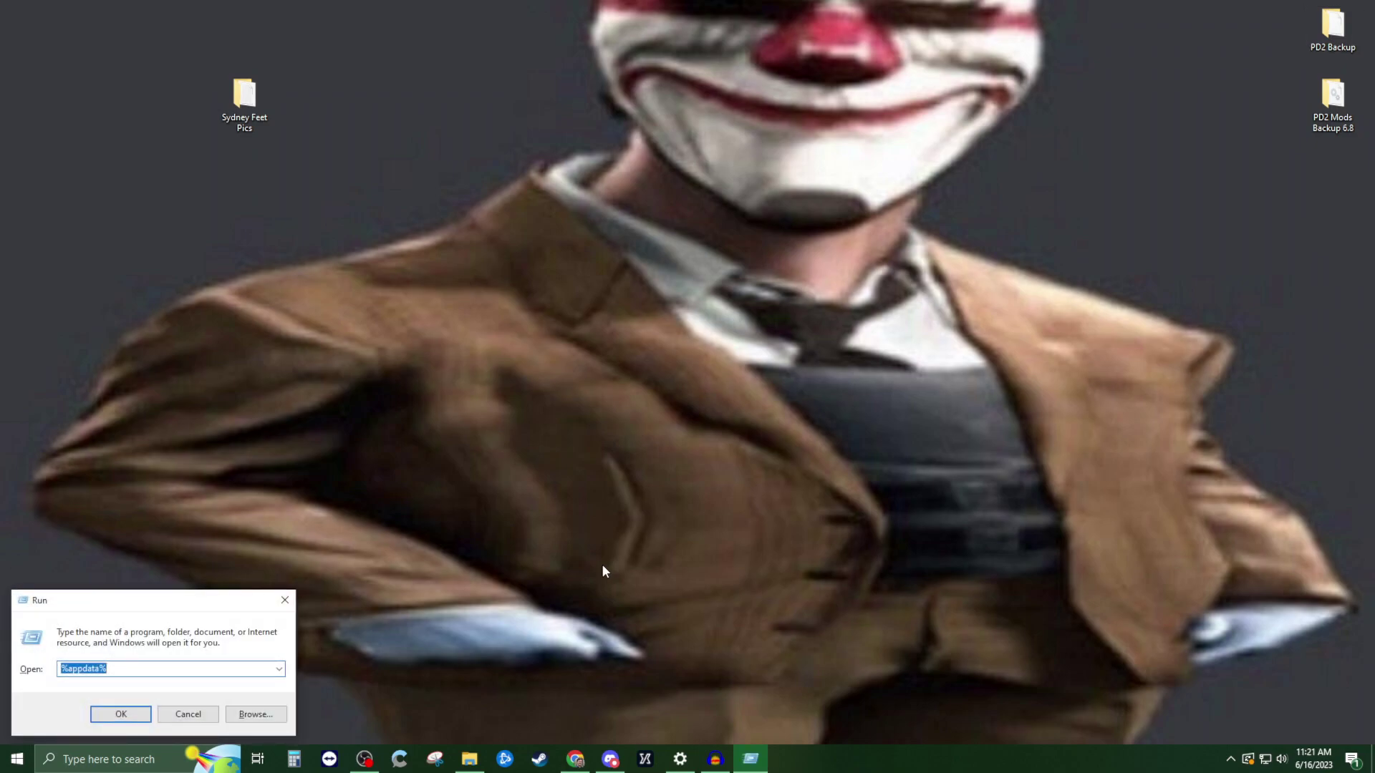
drag(149, 600, 469, 348)
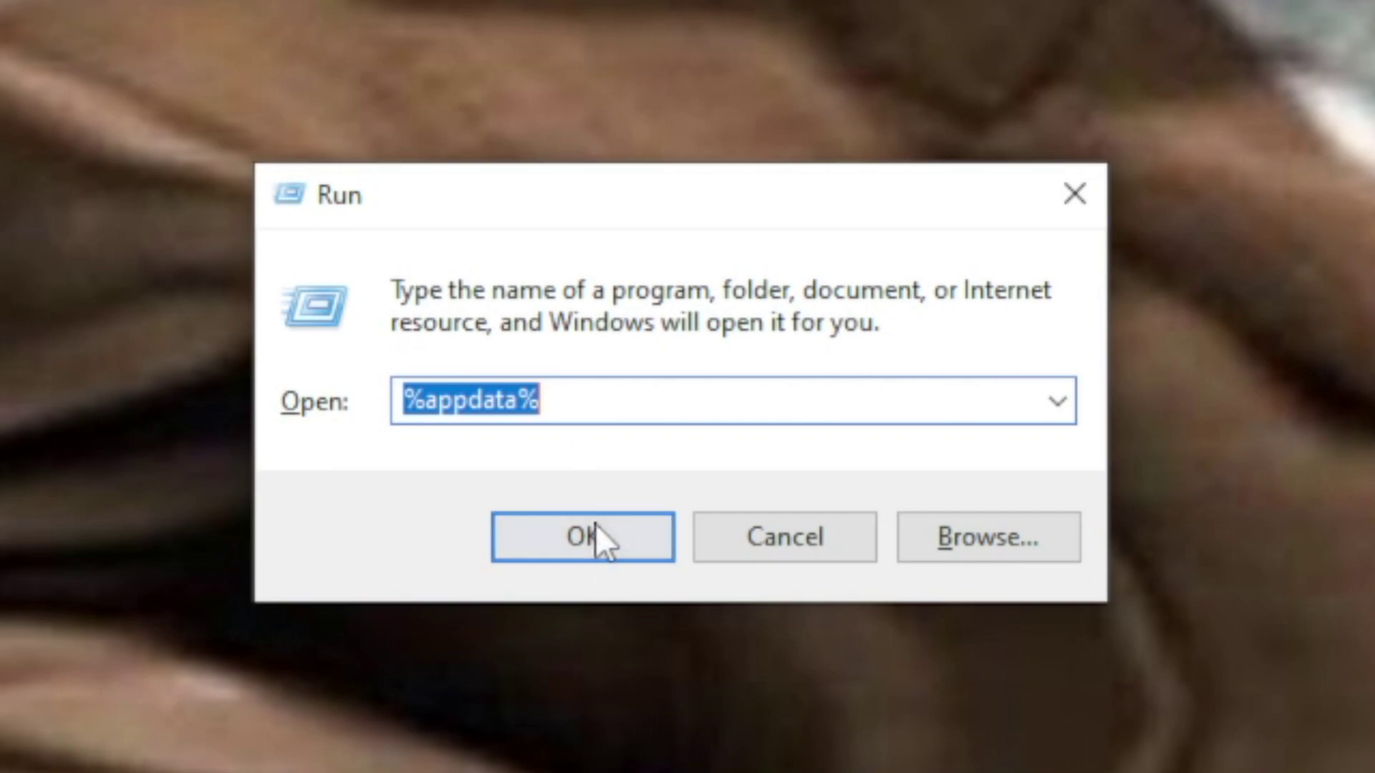
click(580, 401)
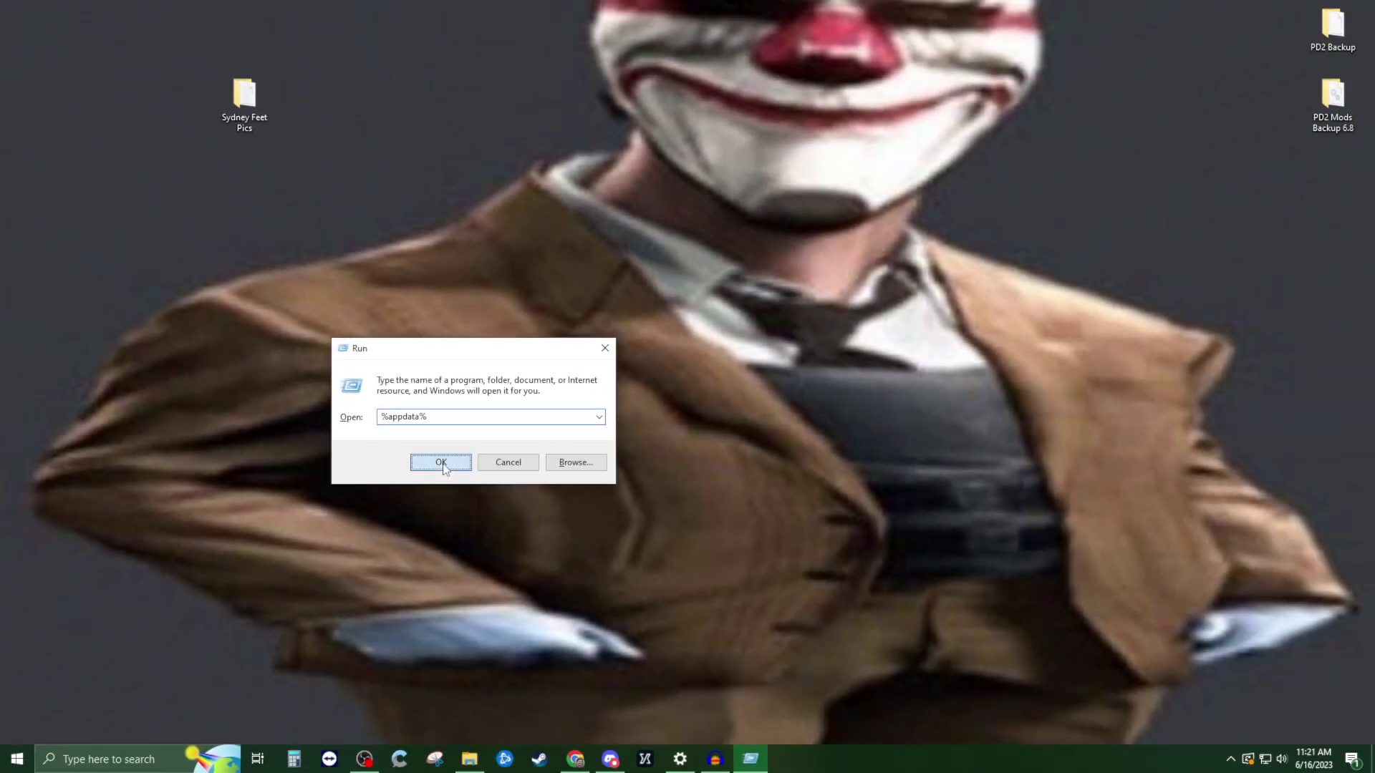
click(484, 485)
drag(1063, 200, 711, 174)
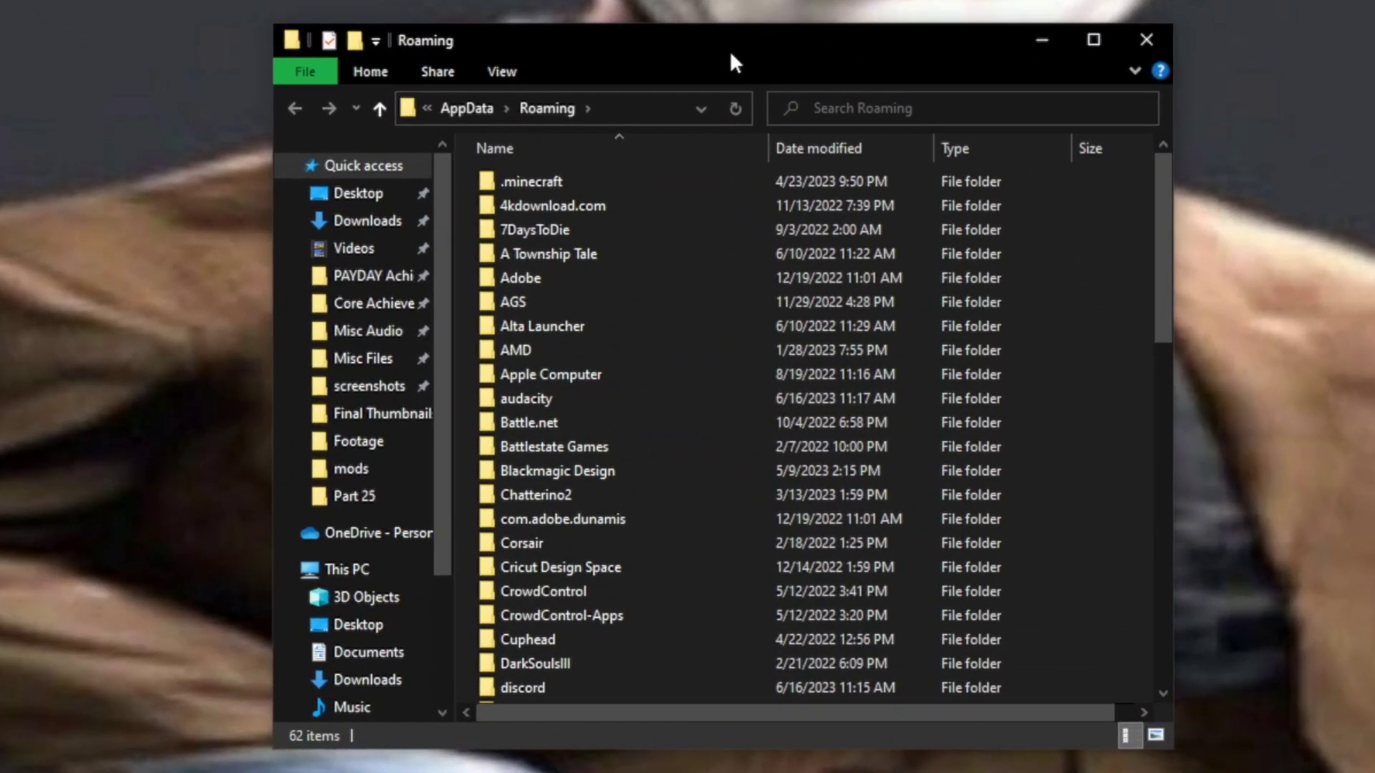
Go from Roaming to AppData\Local\PAYDAY 2 and open its saves folder
click(471, 110)
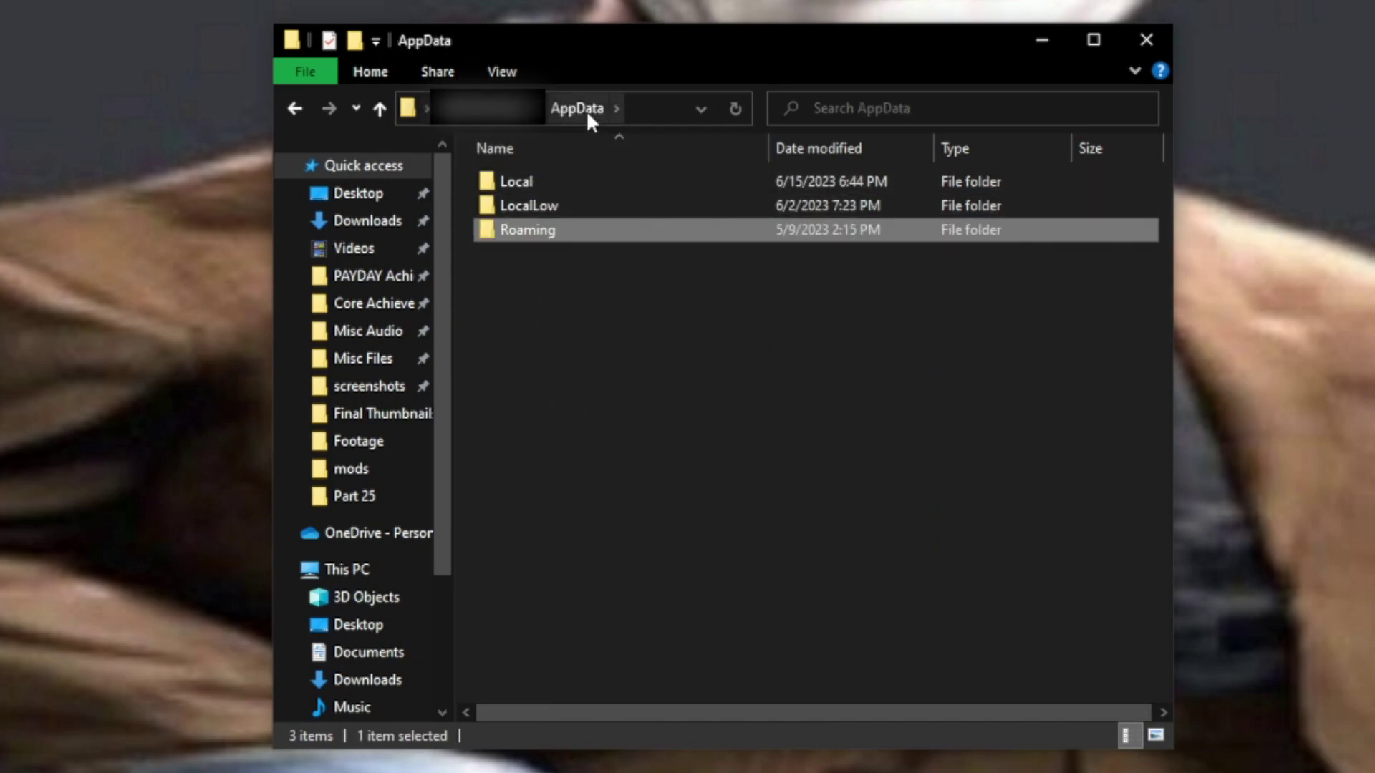
double_click(516, 181)
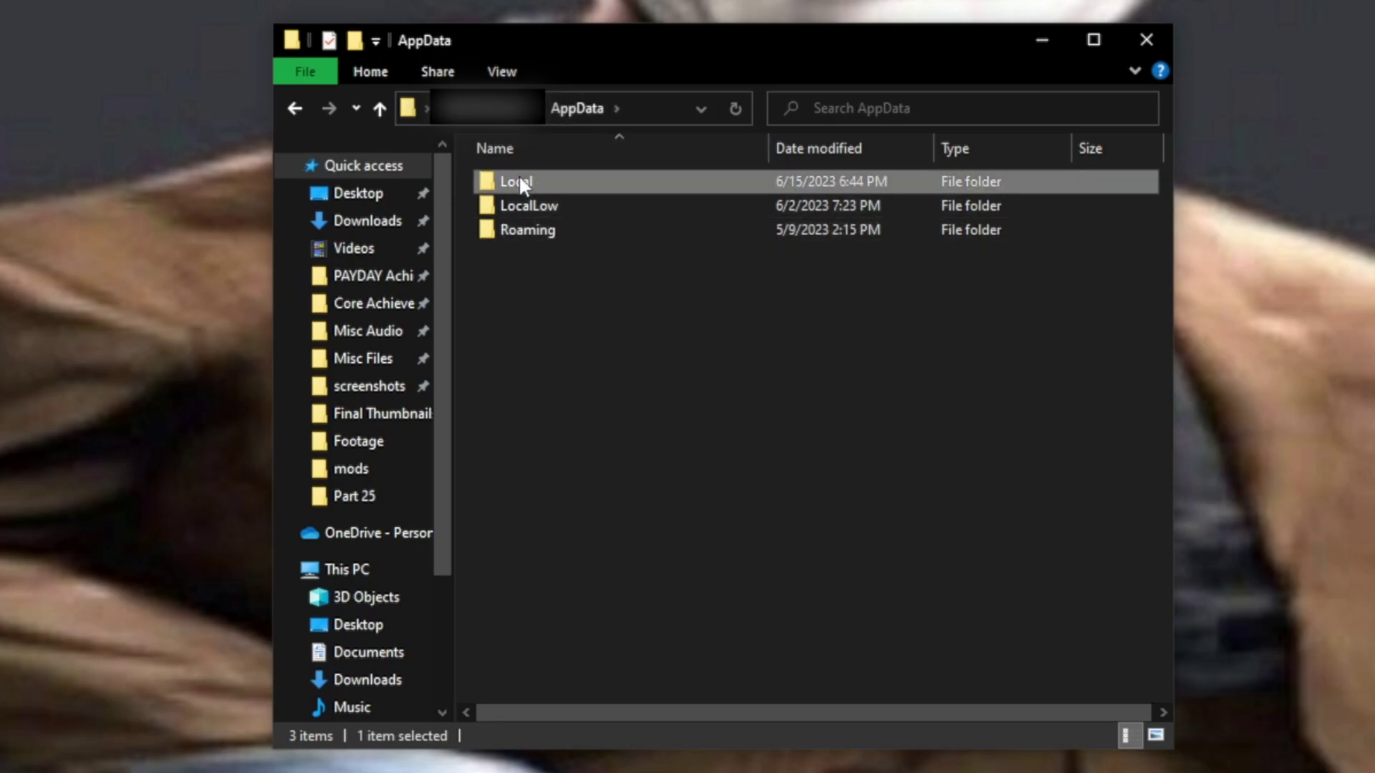
scroll(628, 277, down, 13)
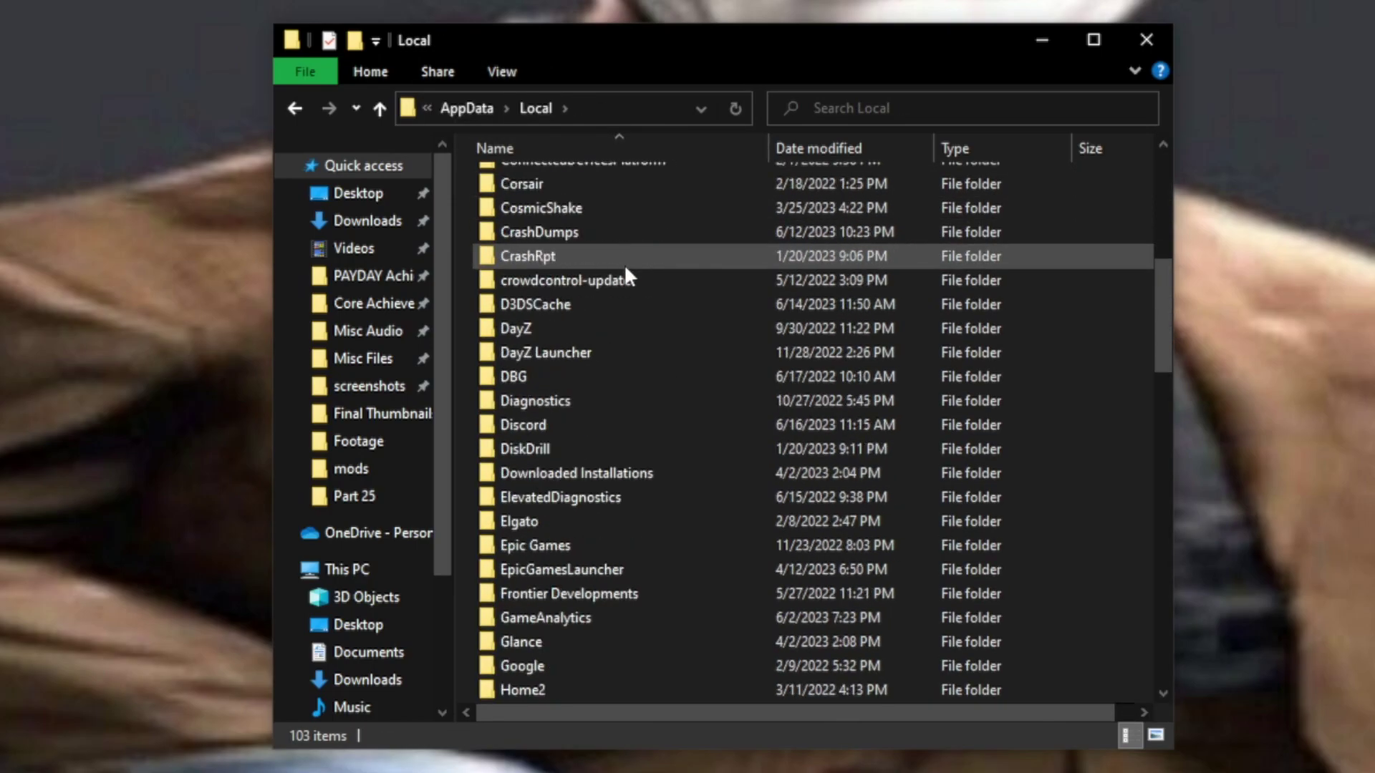
scroll(632, 276, down, 5)
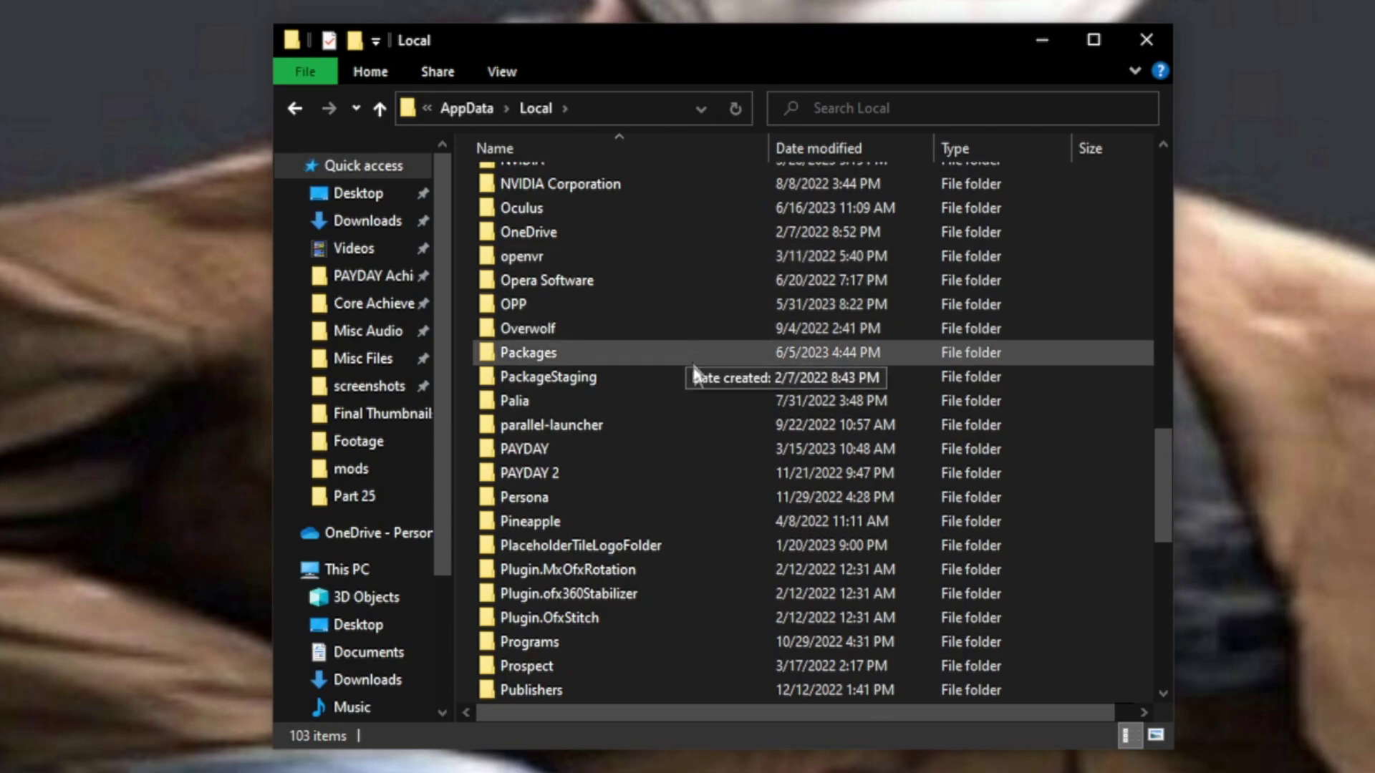
double_click(571, 473)
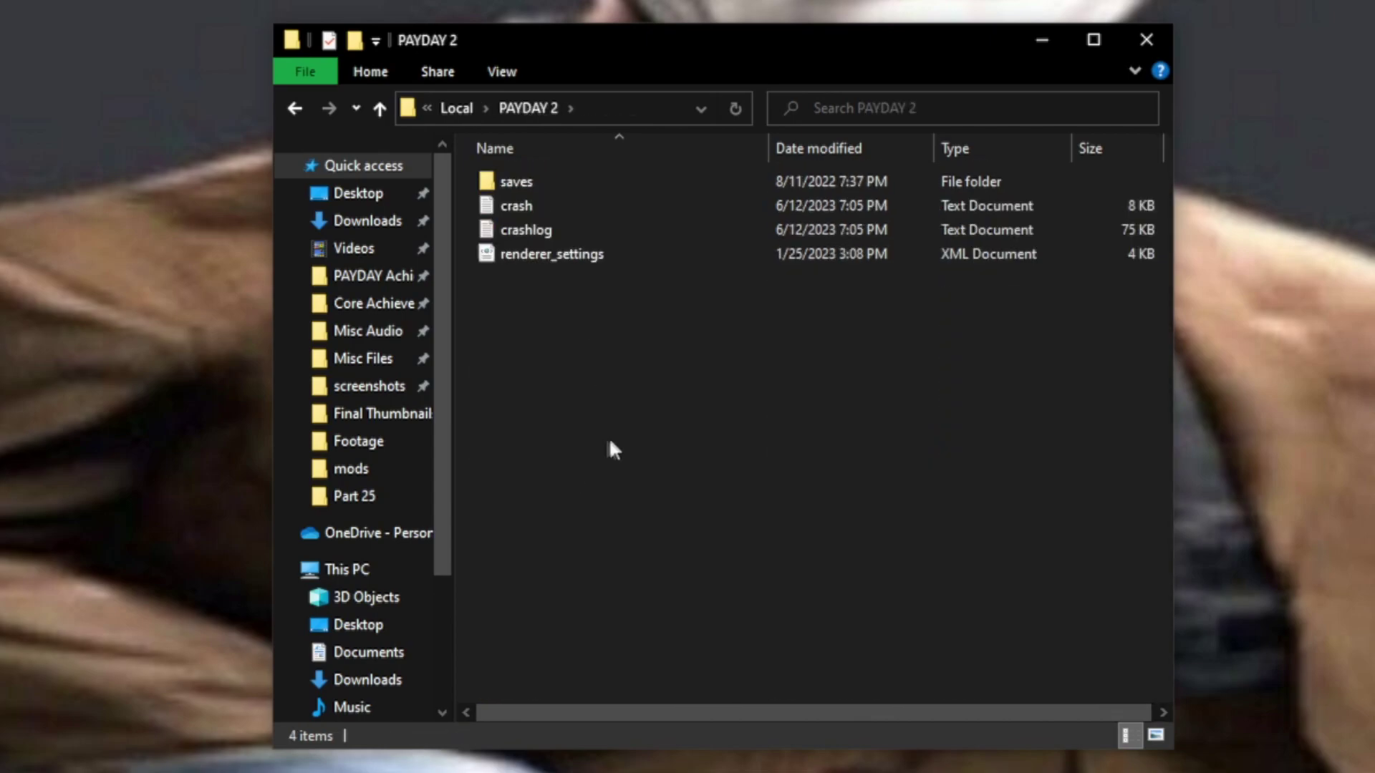
double_click(542, 179)
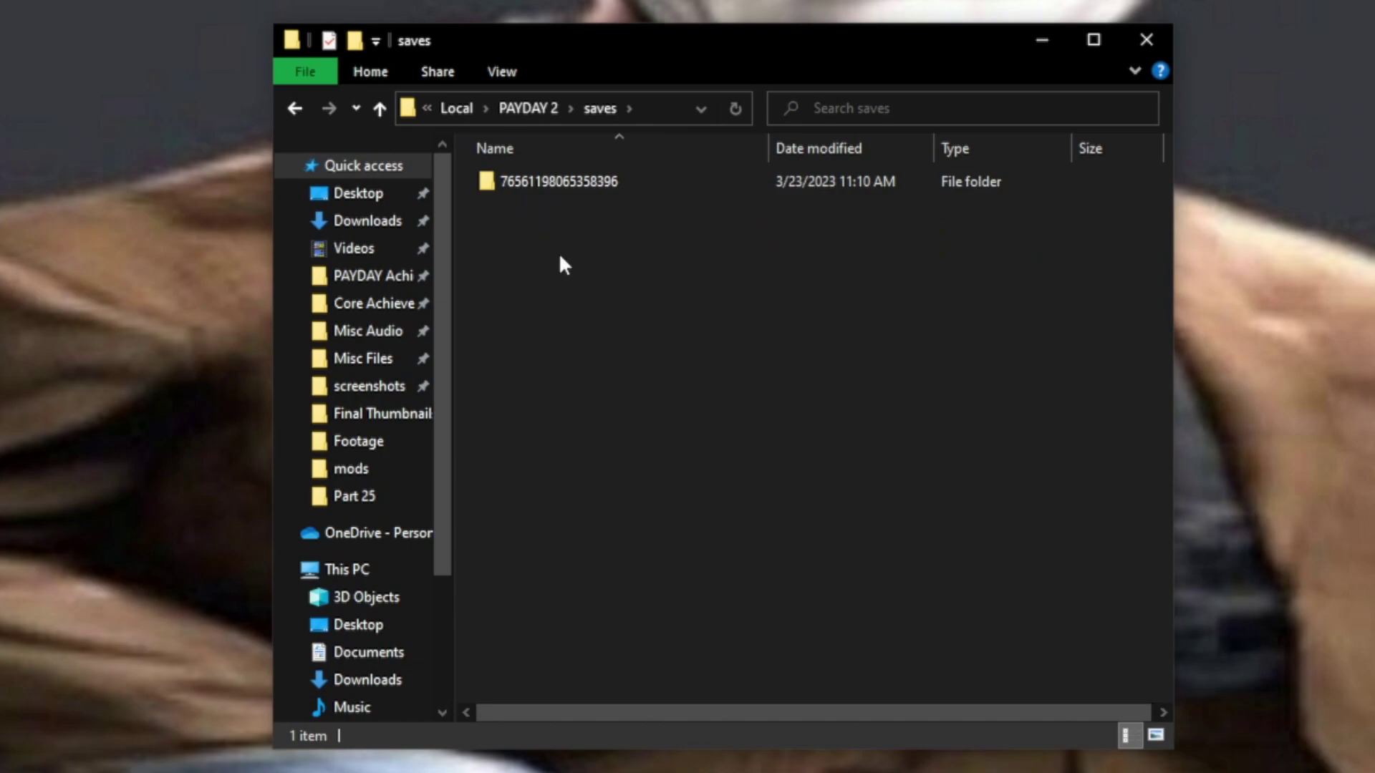
Check the .sav files in the account folder, then copy that account folder from saves
double_click(566, 180)
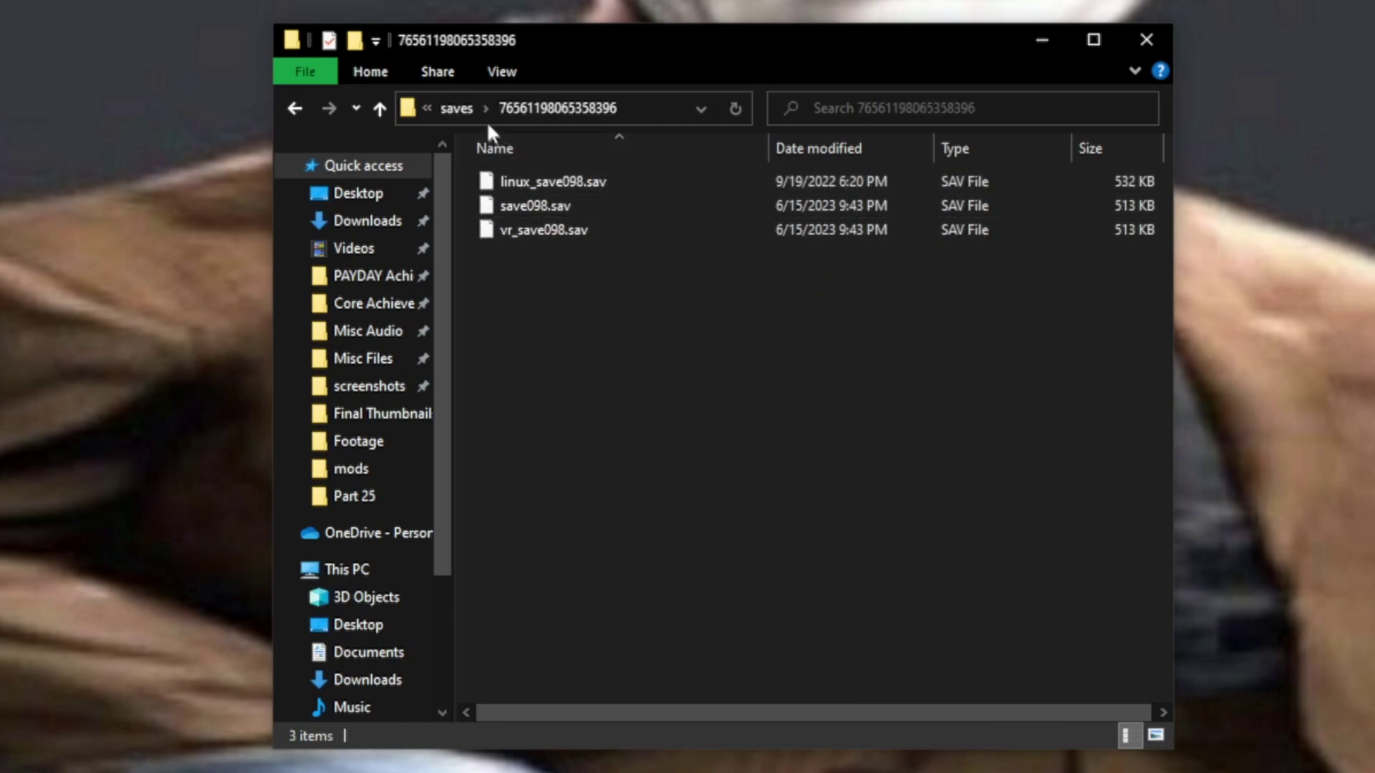
click(458, 109)
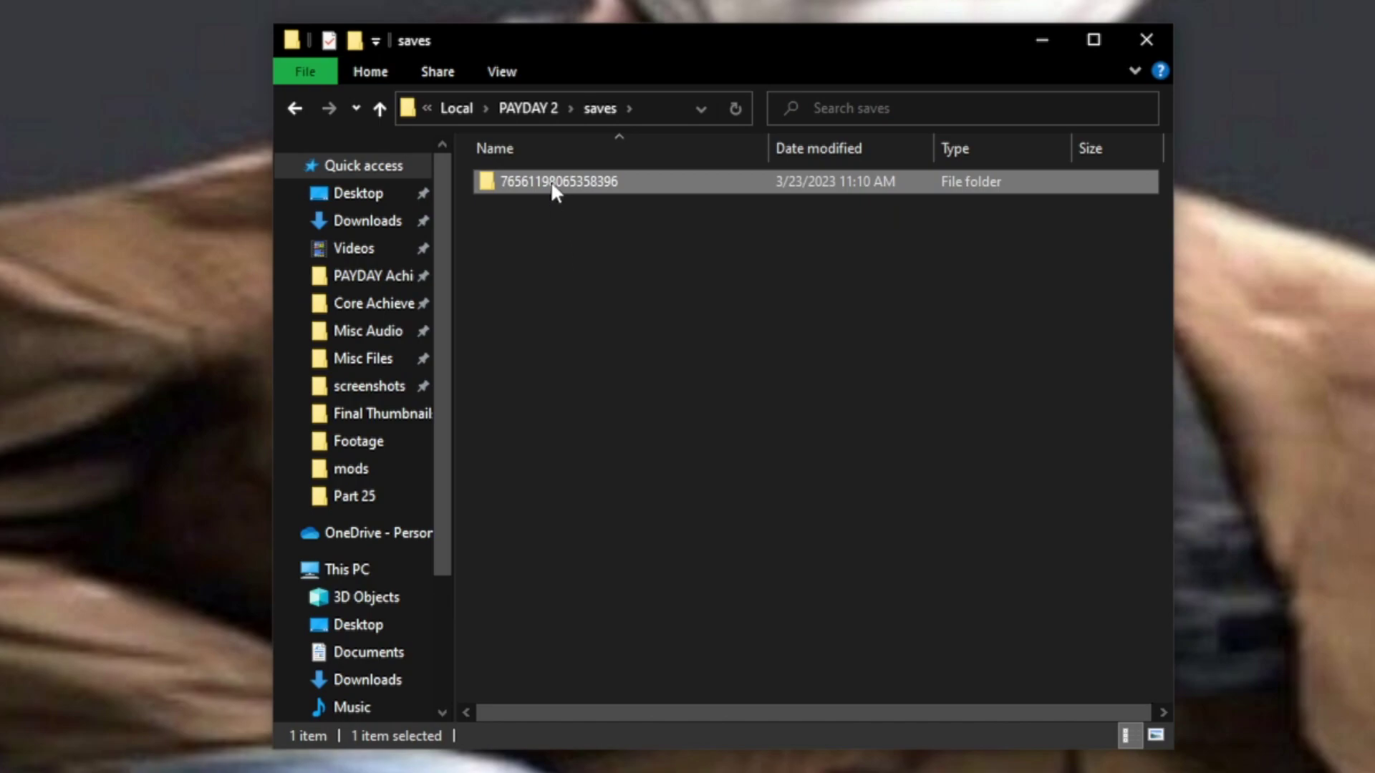
click(551, 180)
click(658, 197)
click(655, 179)
right_click(657, 183)
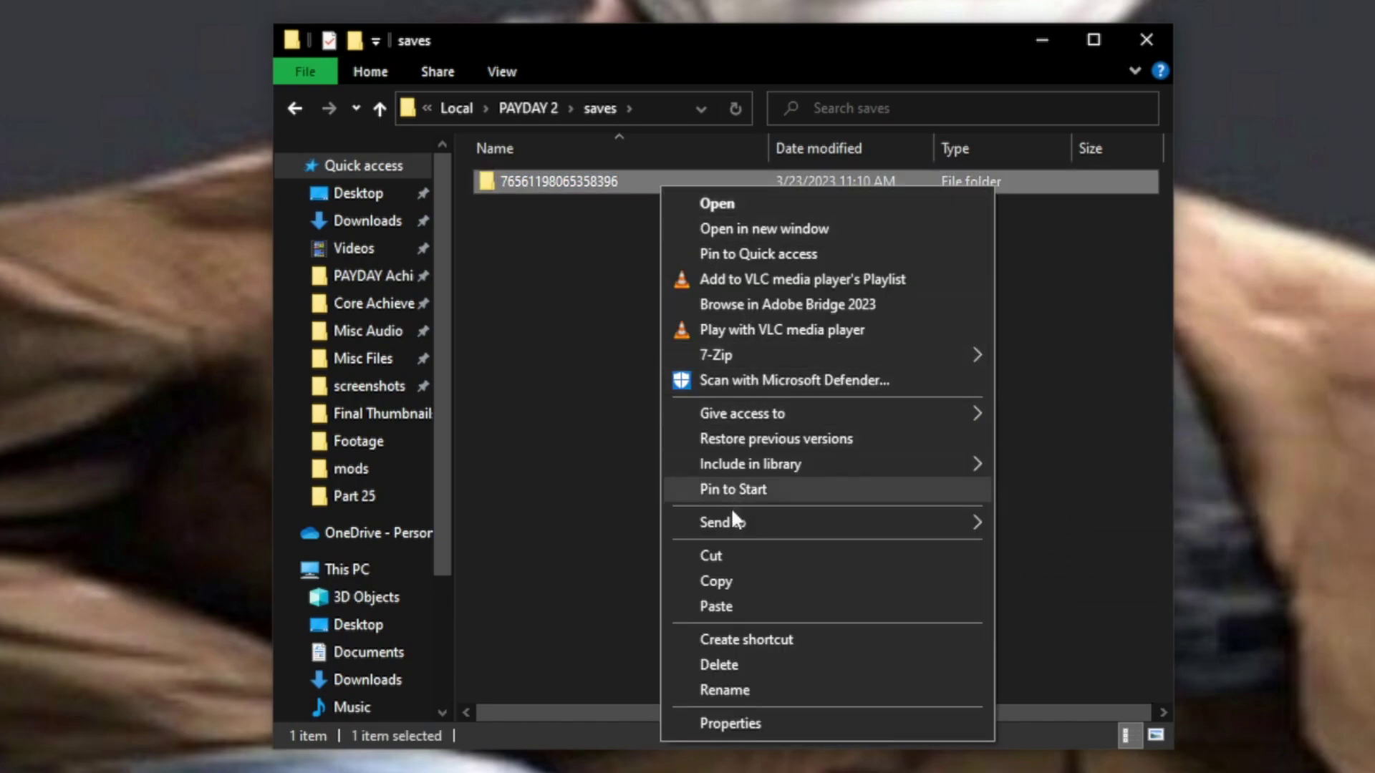
click(740, 579)
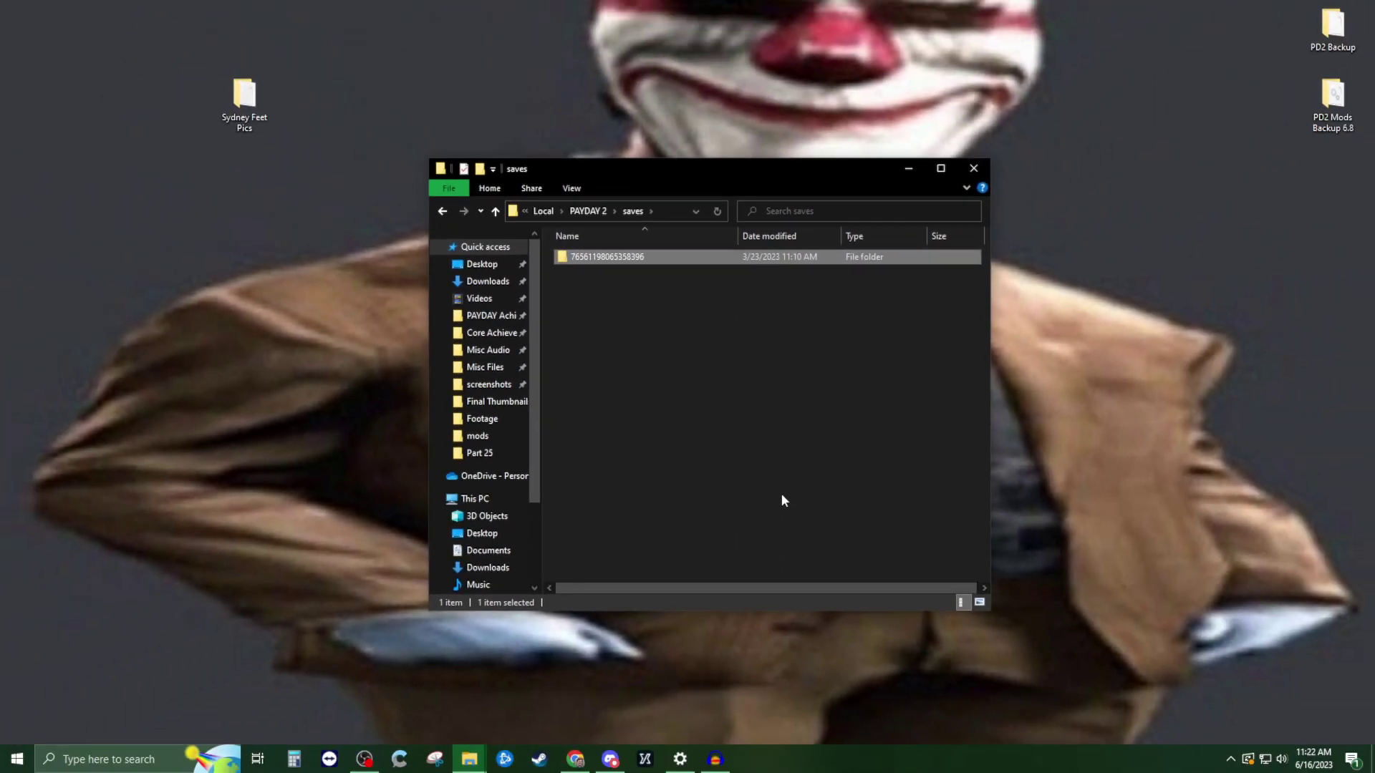
Create a desktop folder 'PD2 Backups FOR REAL', open it and paste the copied account folder
right_click(1244, 44)
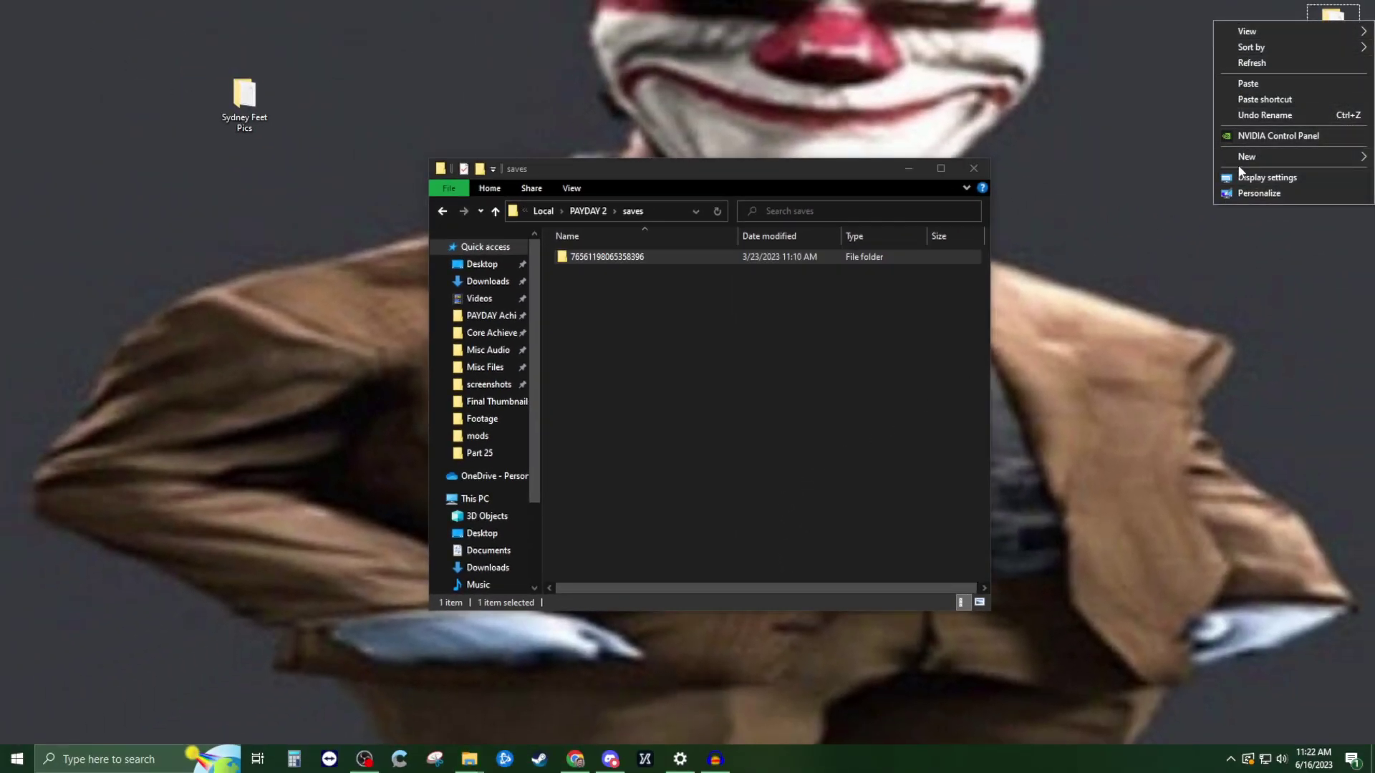
mouse_move(1242, 157)
click(1168, 157)
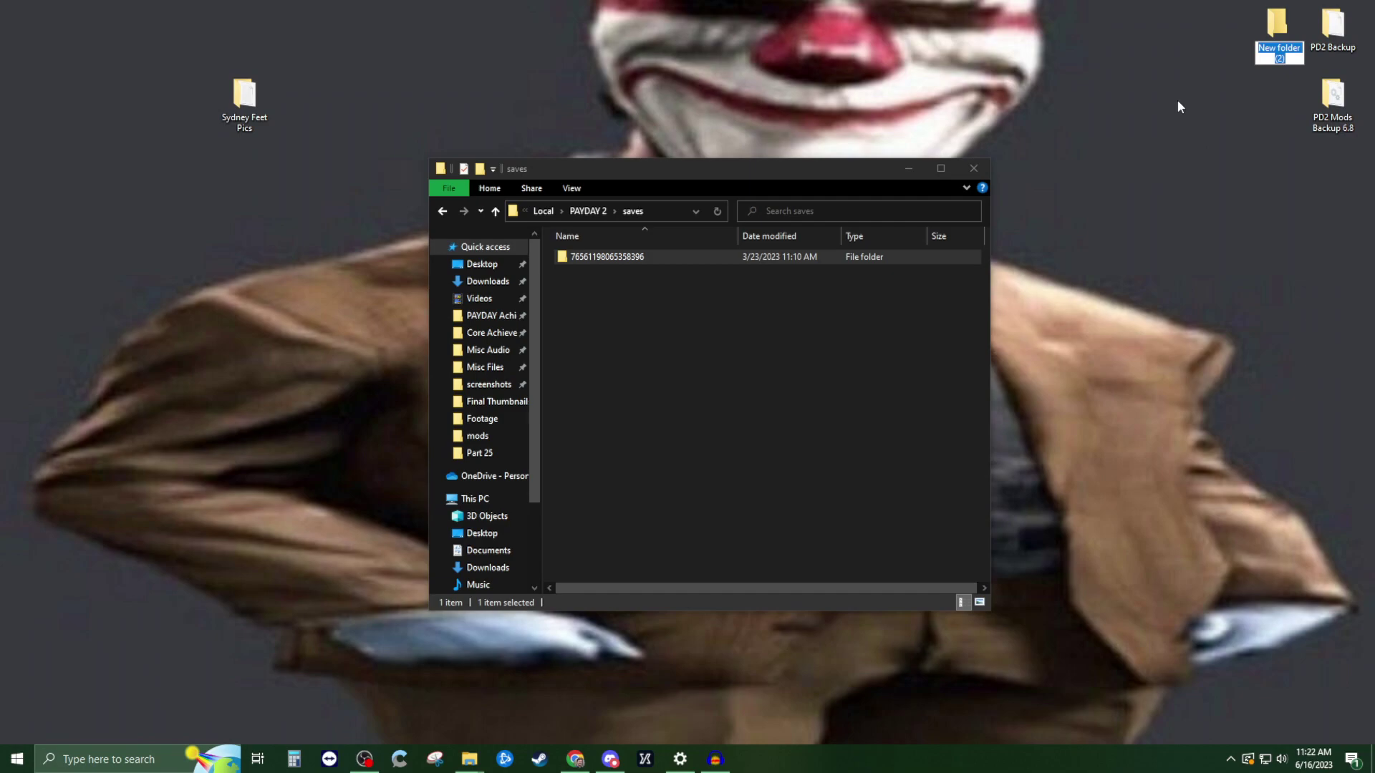
text(PD)
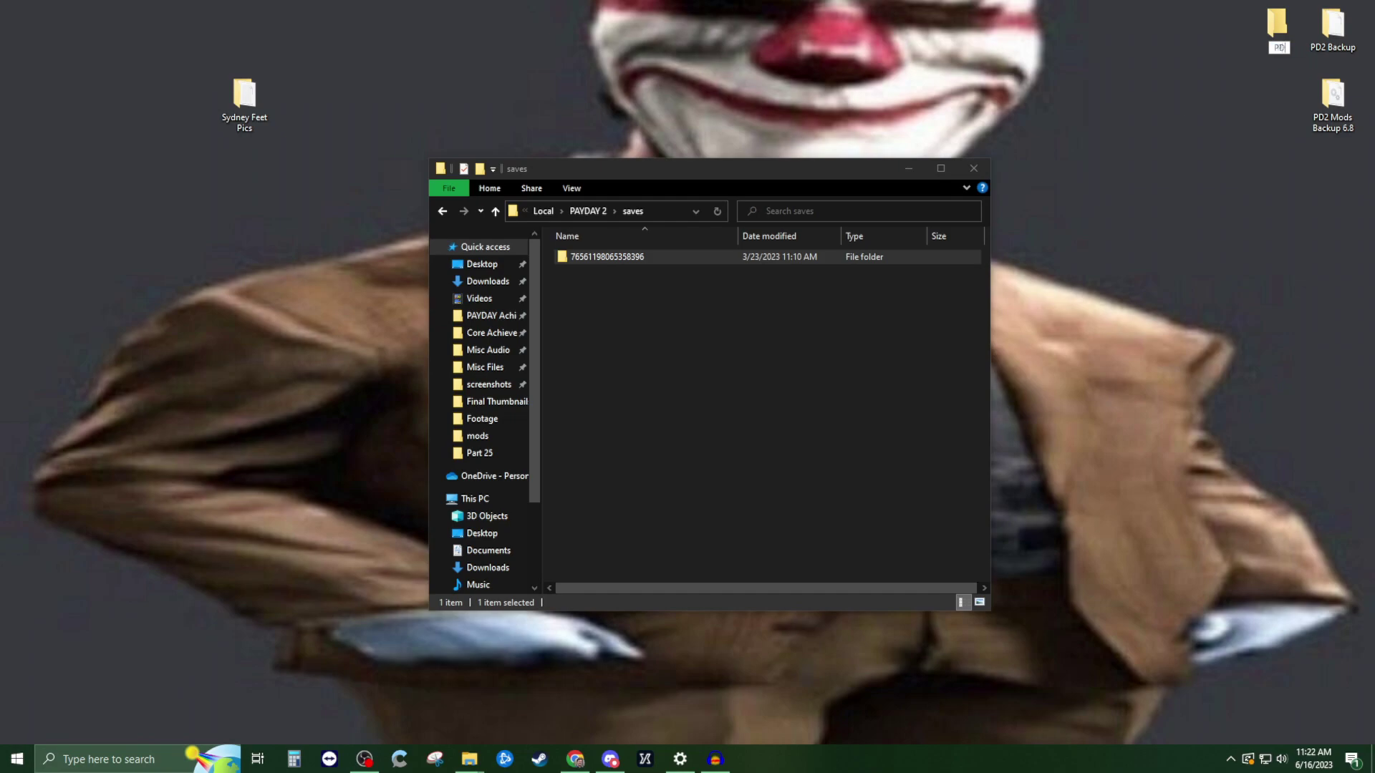
text(2 Backups FOR REAL)
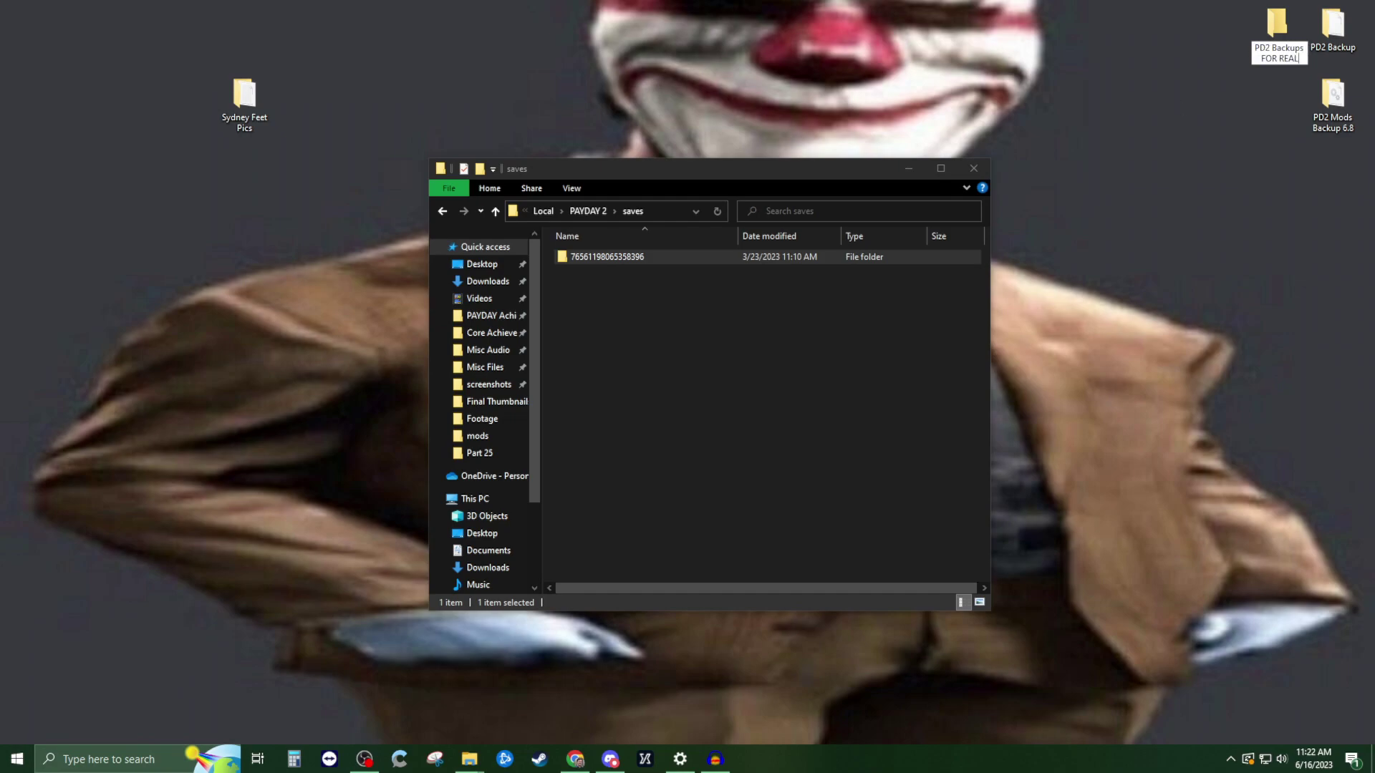
key(Return)
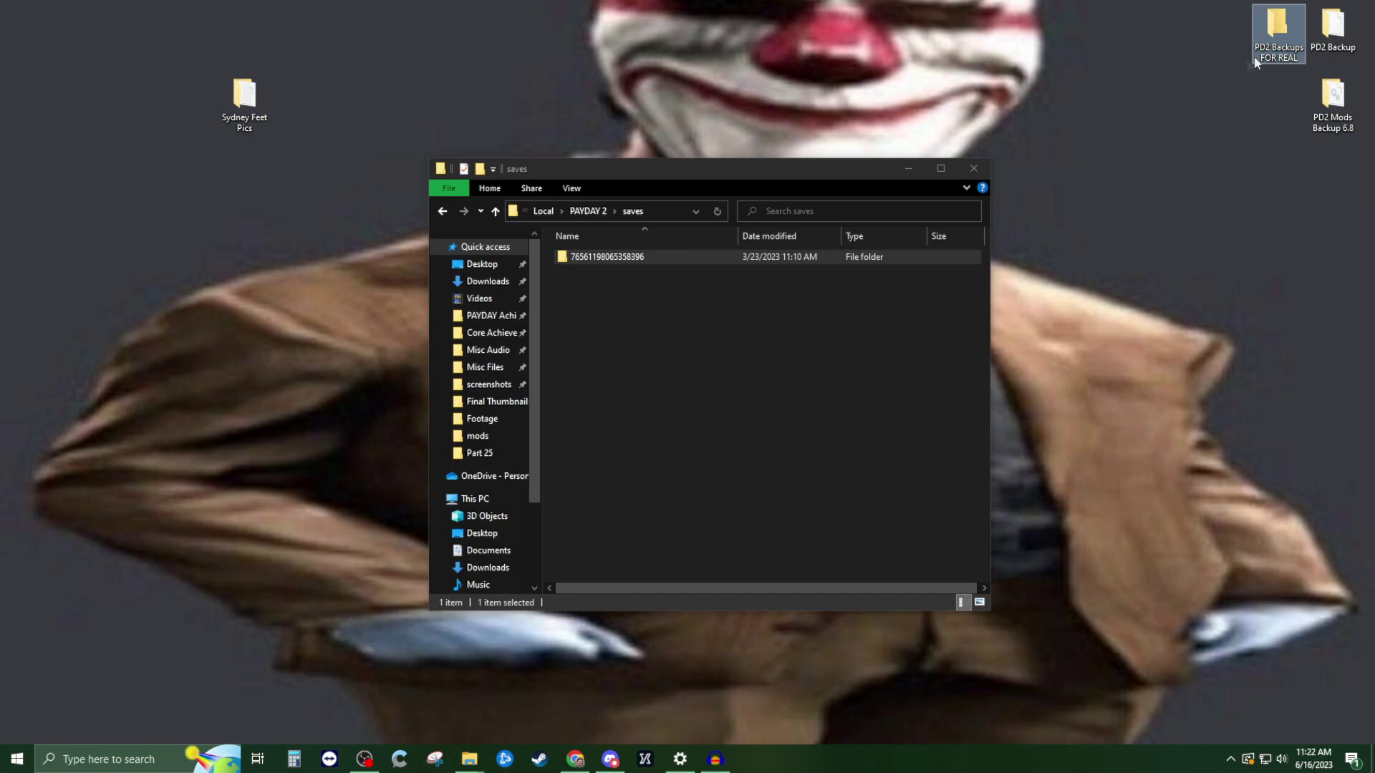
key(Return)
key(ctrl+v)
Move the backup window aside and delete the first pasted account folder copy
drag(735, 187, 1087, 232)
click(1036, 379)
click(1008, 324)
key(Delete)
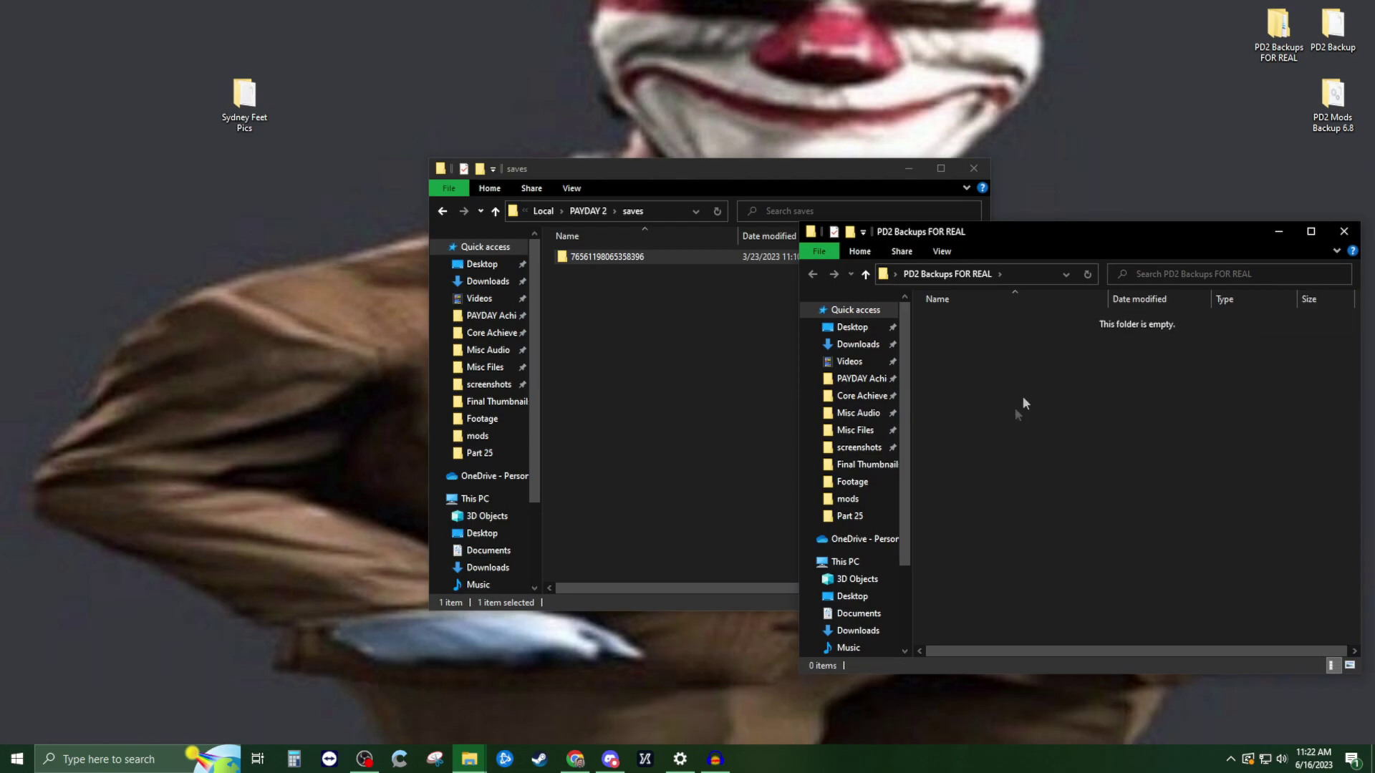
drag(609, 256, 1139, 427)
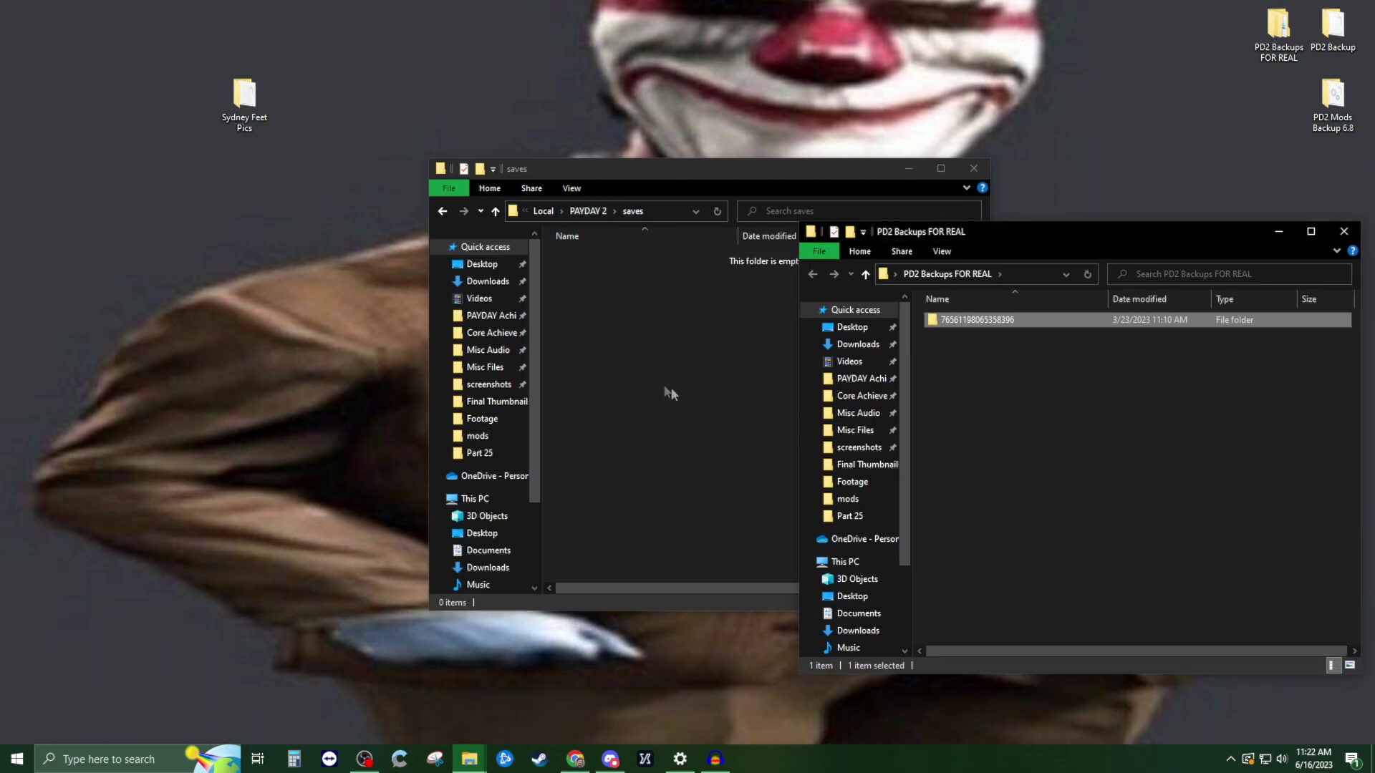
Paste the saves account folder into PD2 Backups FOR REAL and open it to verify the .sav files
click(614, 289)
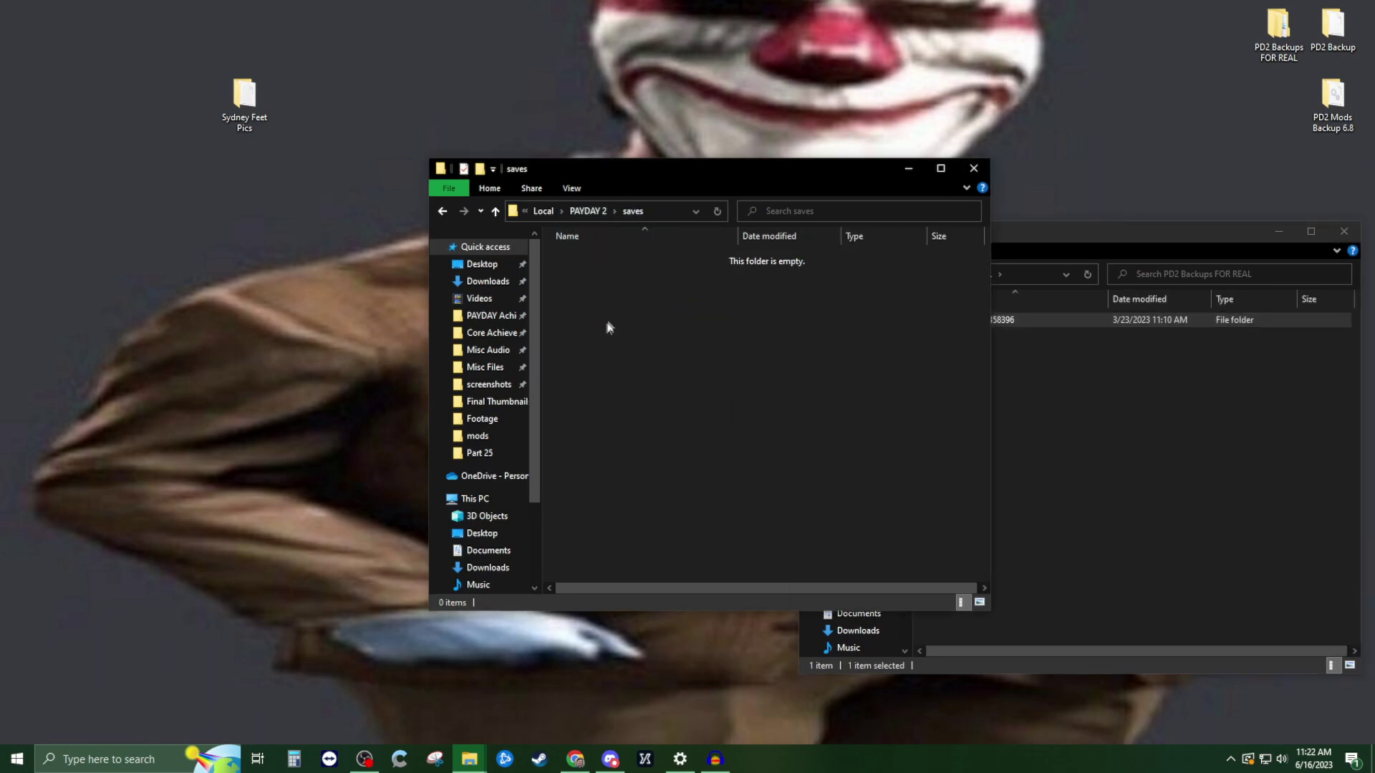
click(1071, 459)
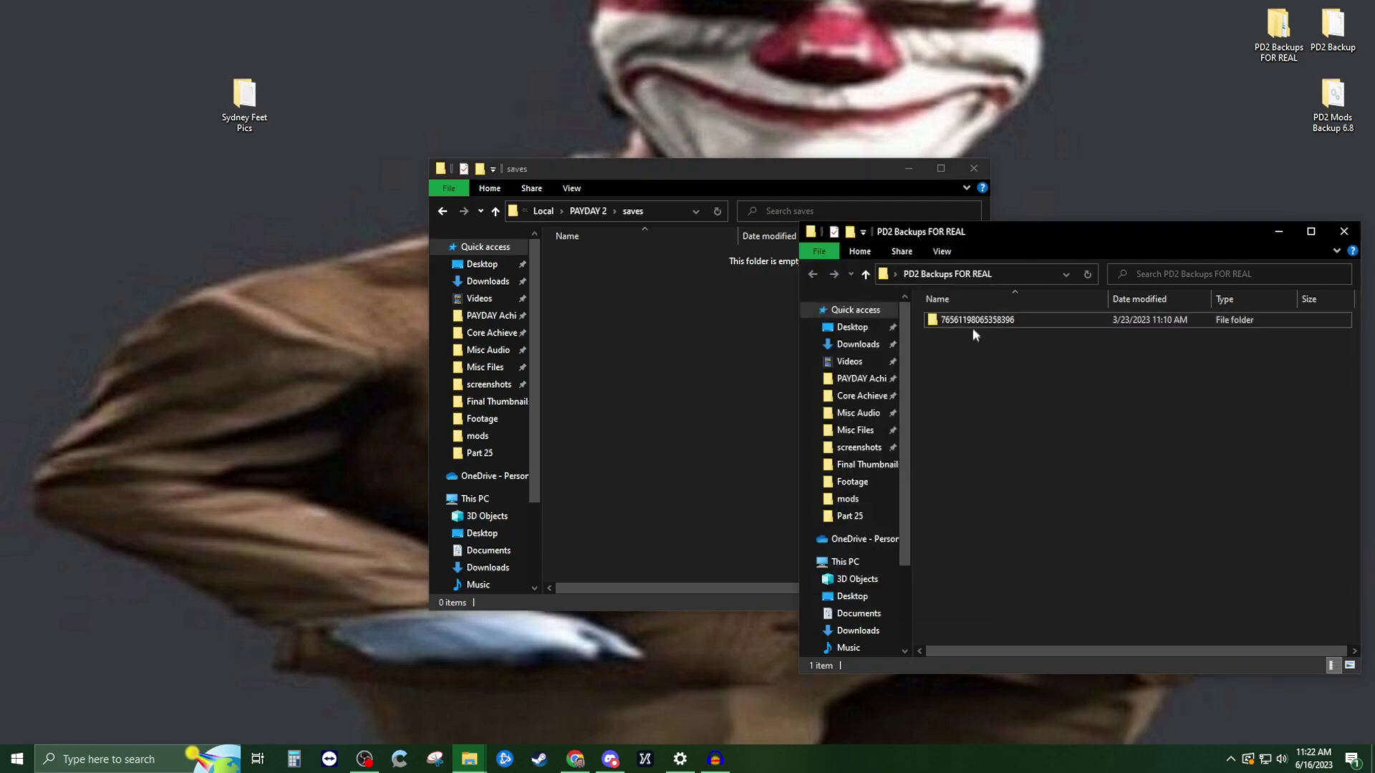
drag(974, 322, 623, 315)
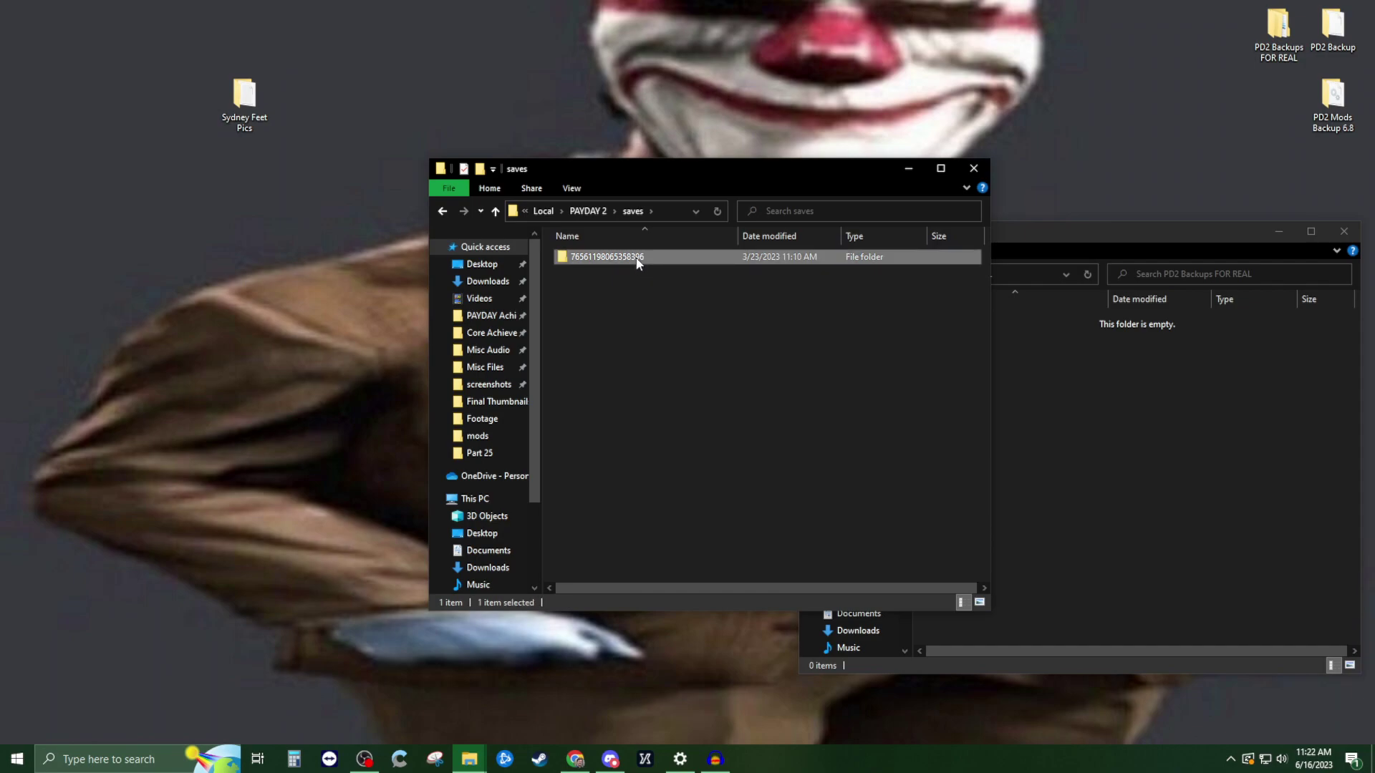
click(1210, 448)
key(ctrl+v)
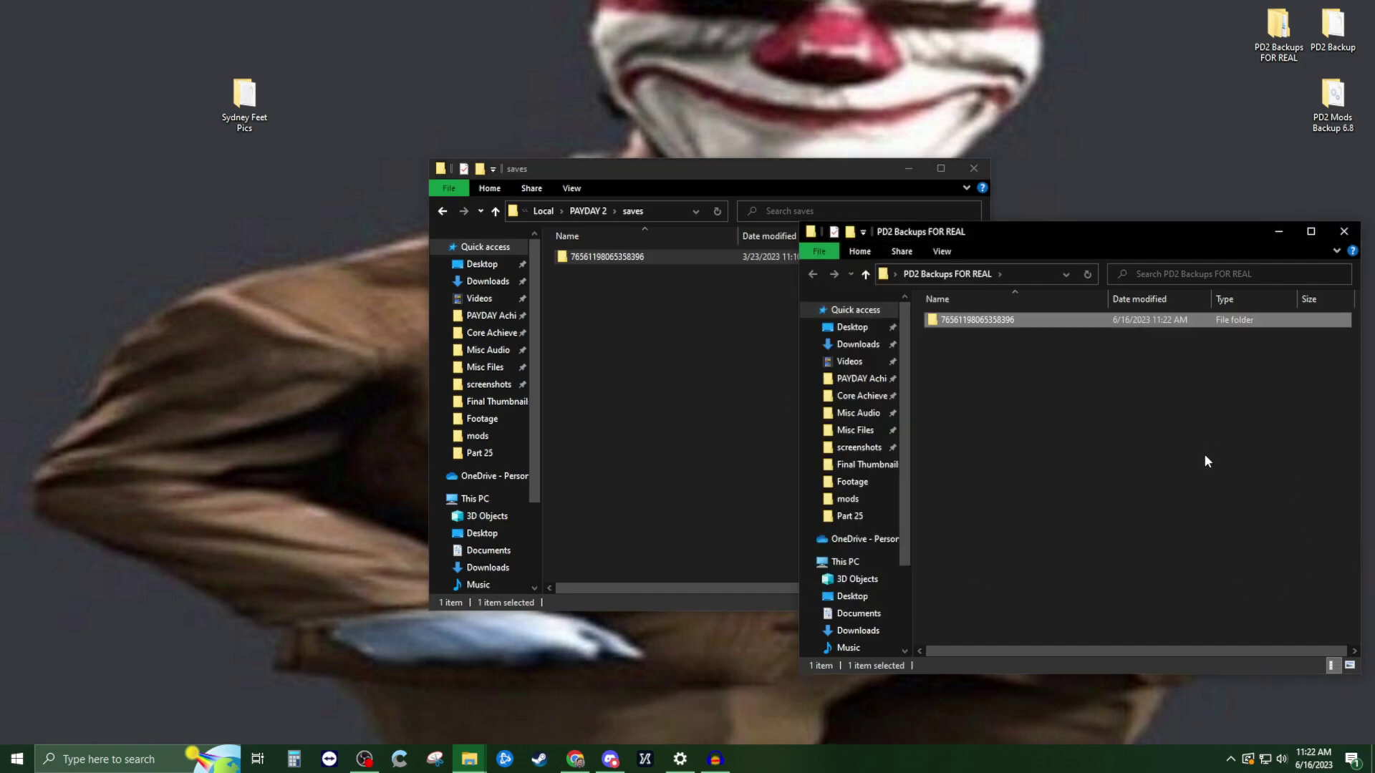
click(981, 320)
key(Return)
key(Return)
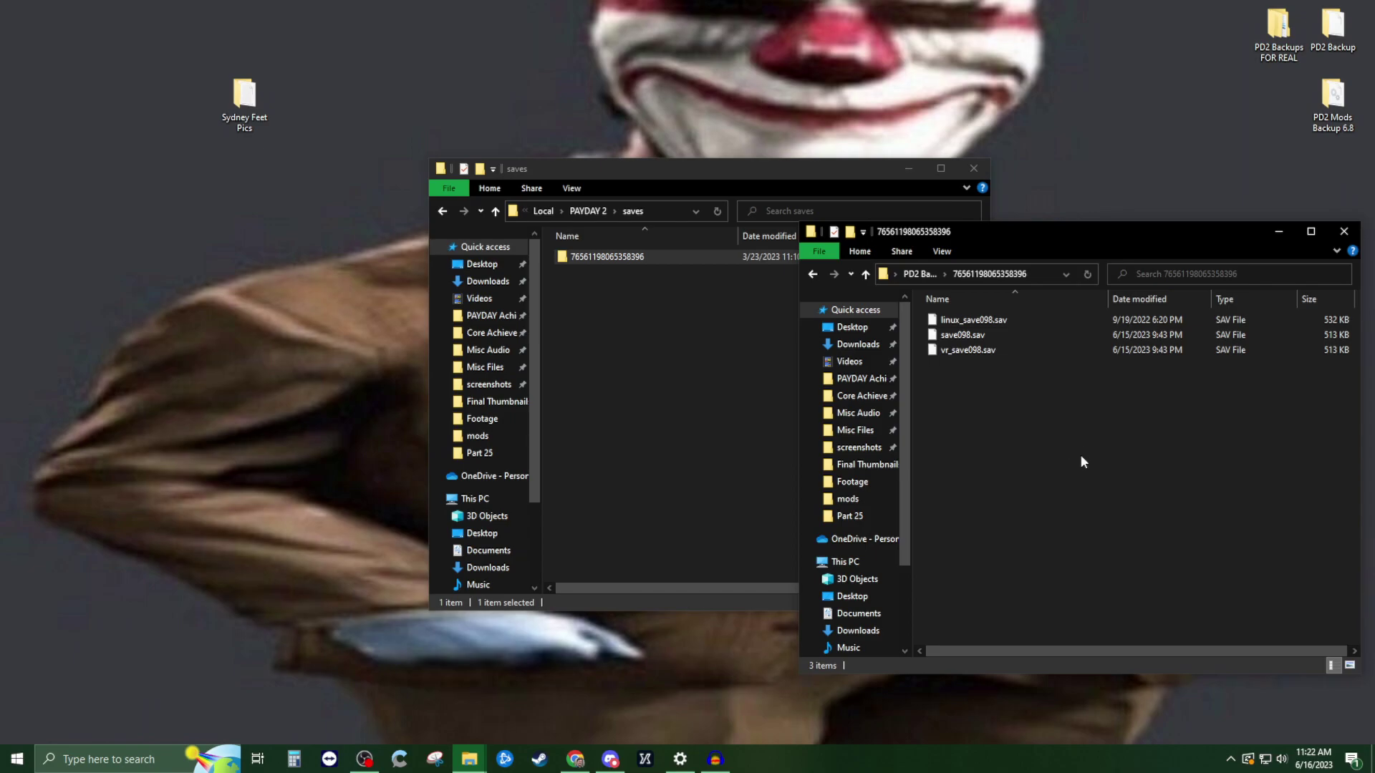
Return to PD2 Backups FOR REAL, then open and close the older PD2 Backup folder
click(919, 274)
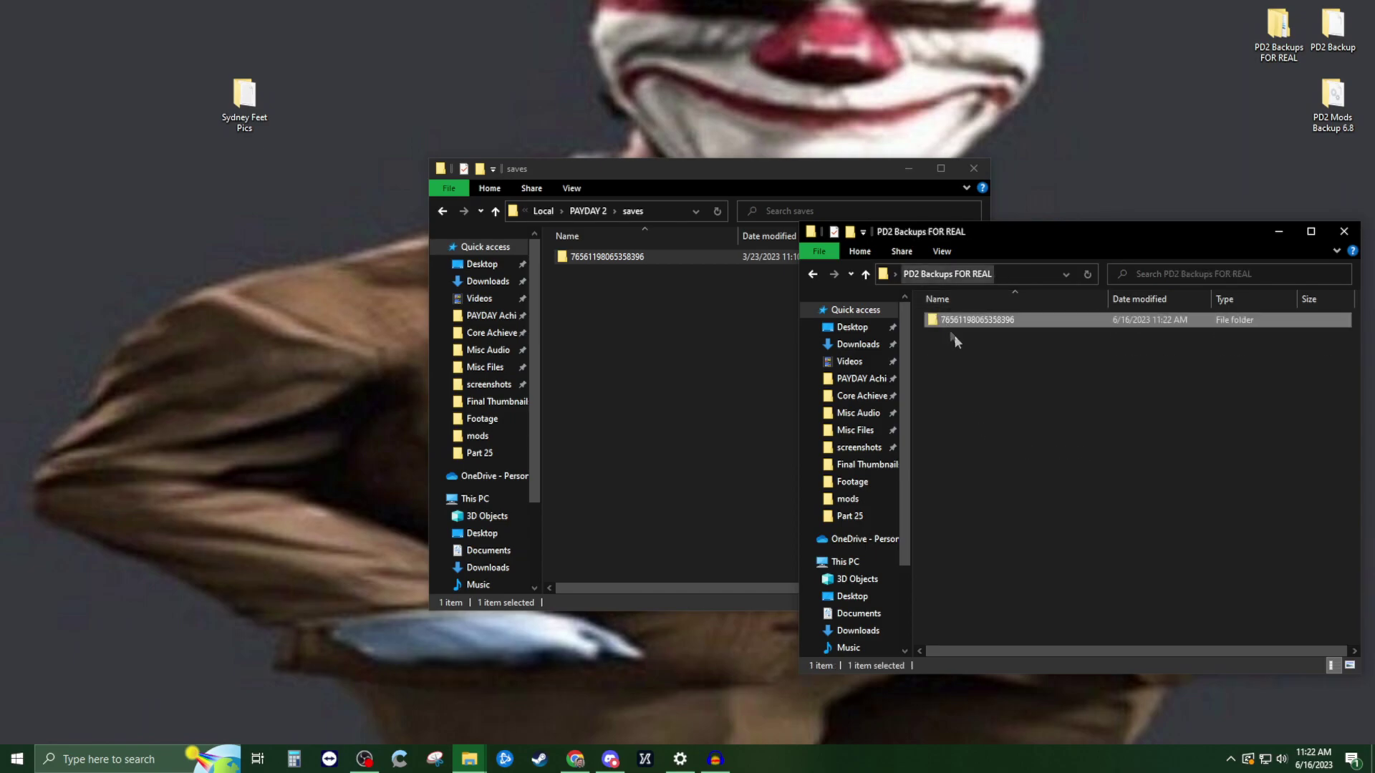
double_click(1332, 27)
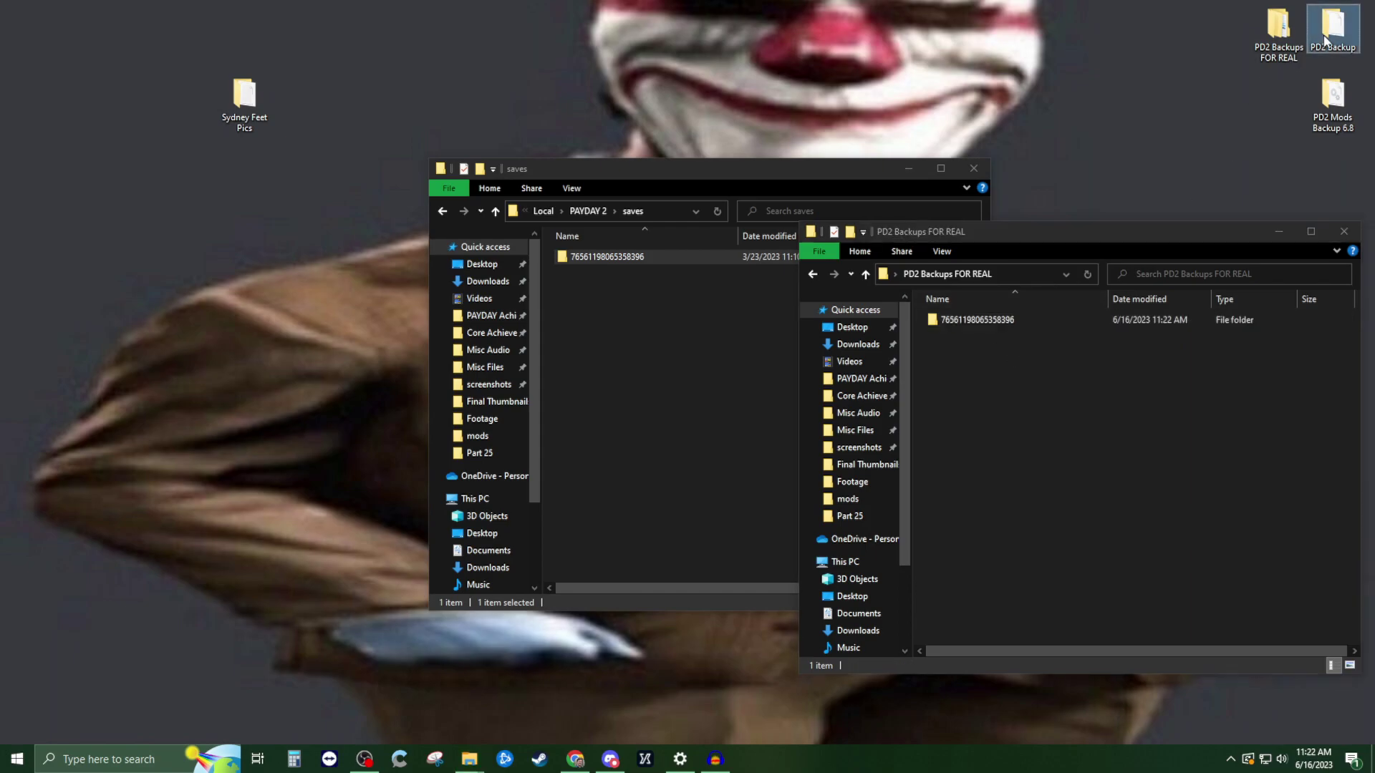
click(1365, 252)
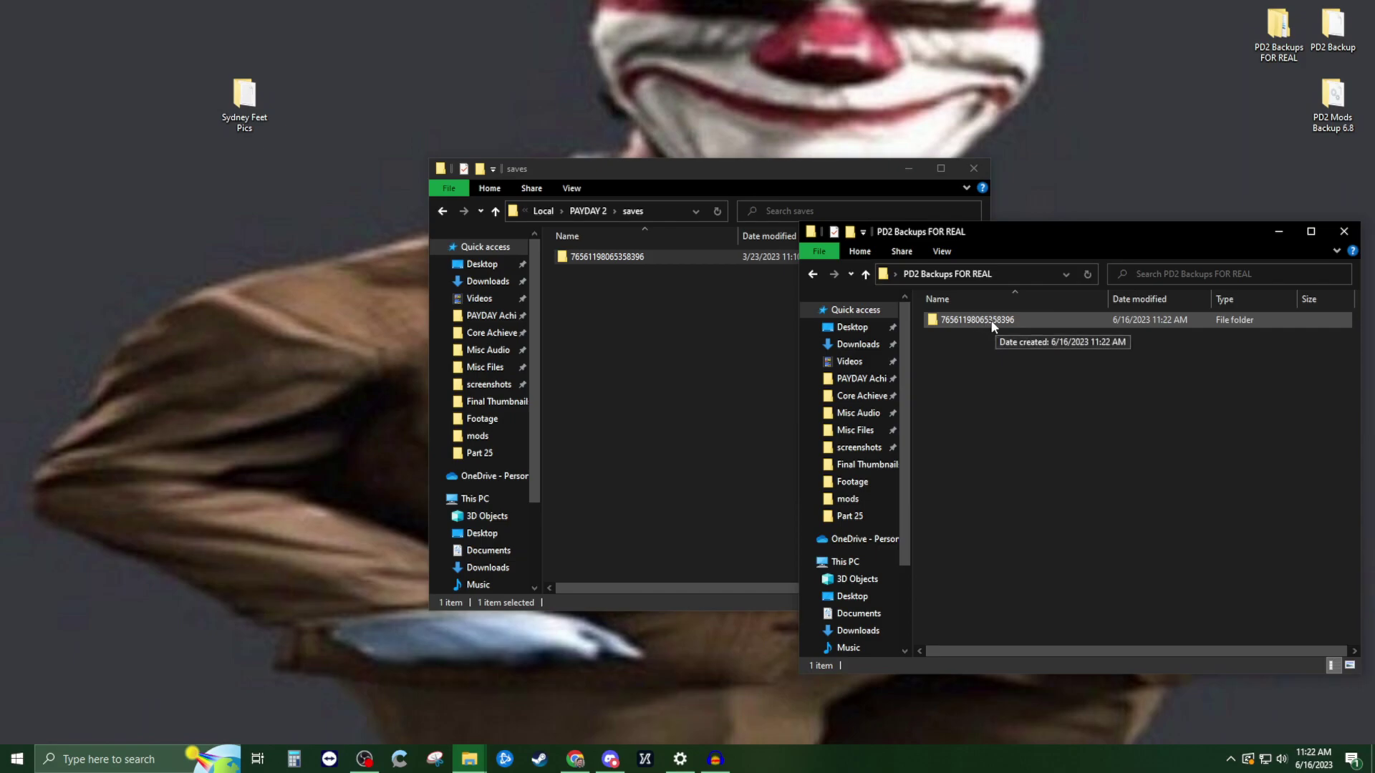
Close the PD2 Backups FOR REAL window, keeping the saves window open
click(672, 366)
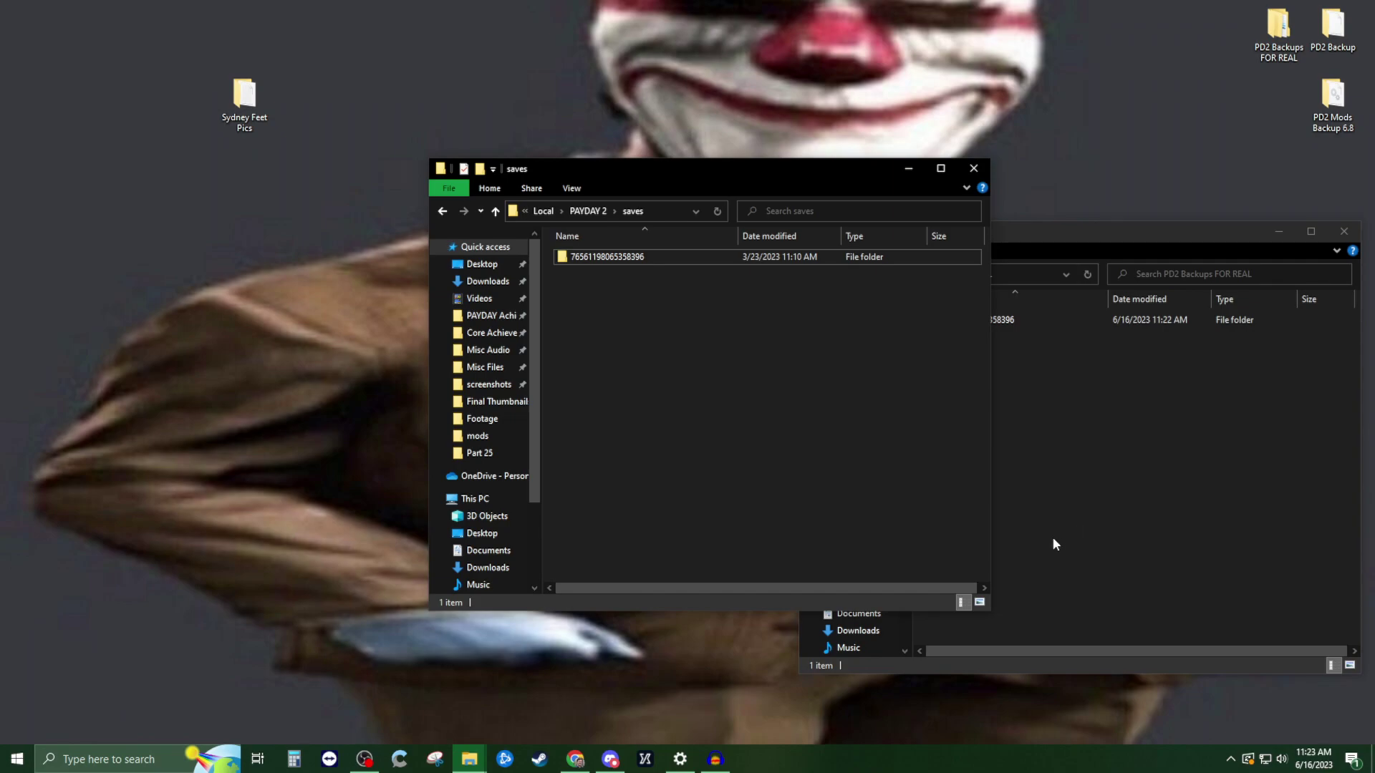
click(1090, 529)
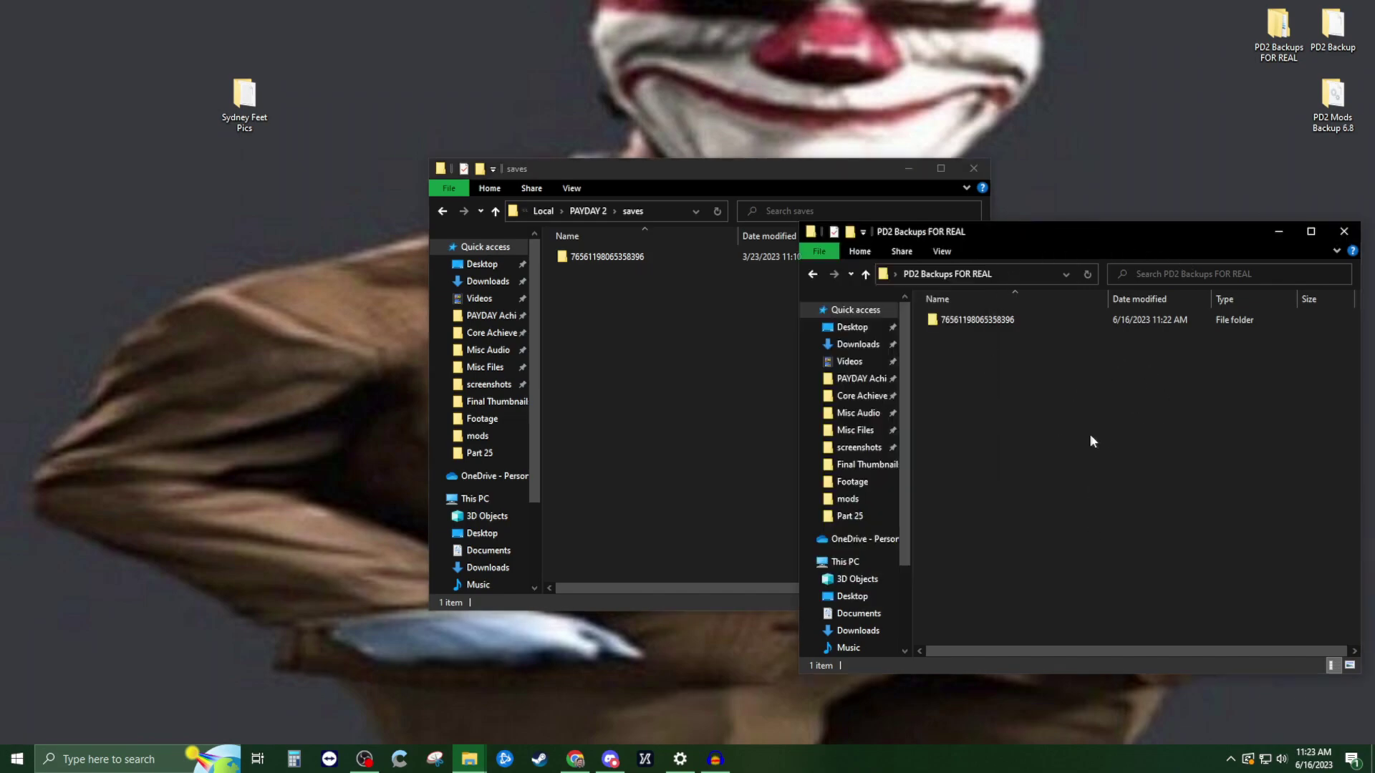
click(1343, 232)
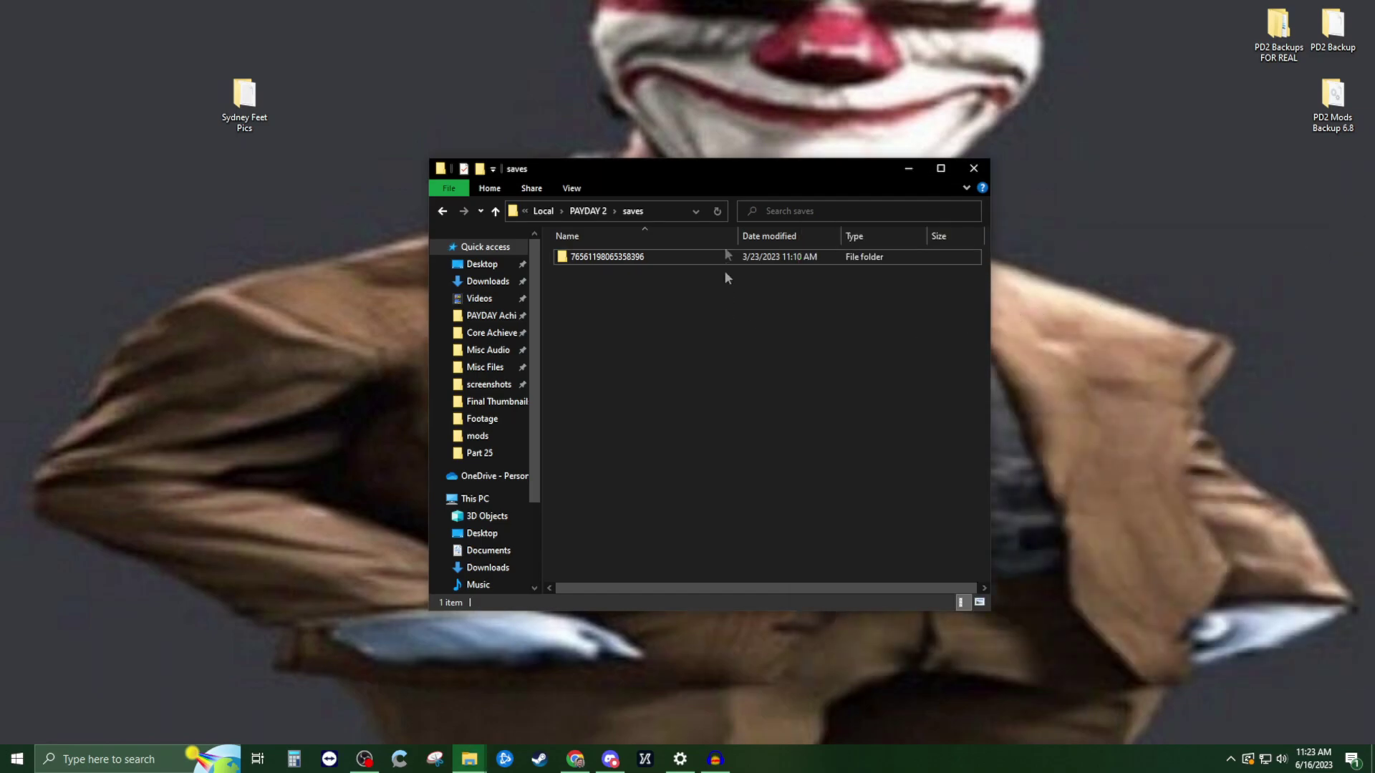
Close the saves window and open a fresh File Explorer window from the taskbar
click(973, 168)
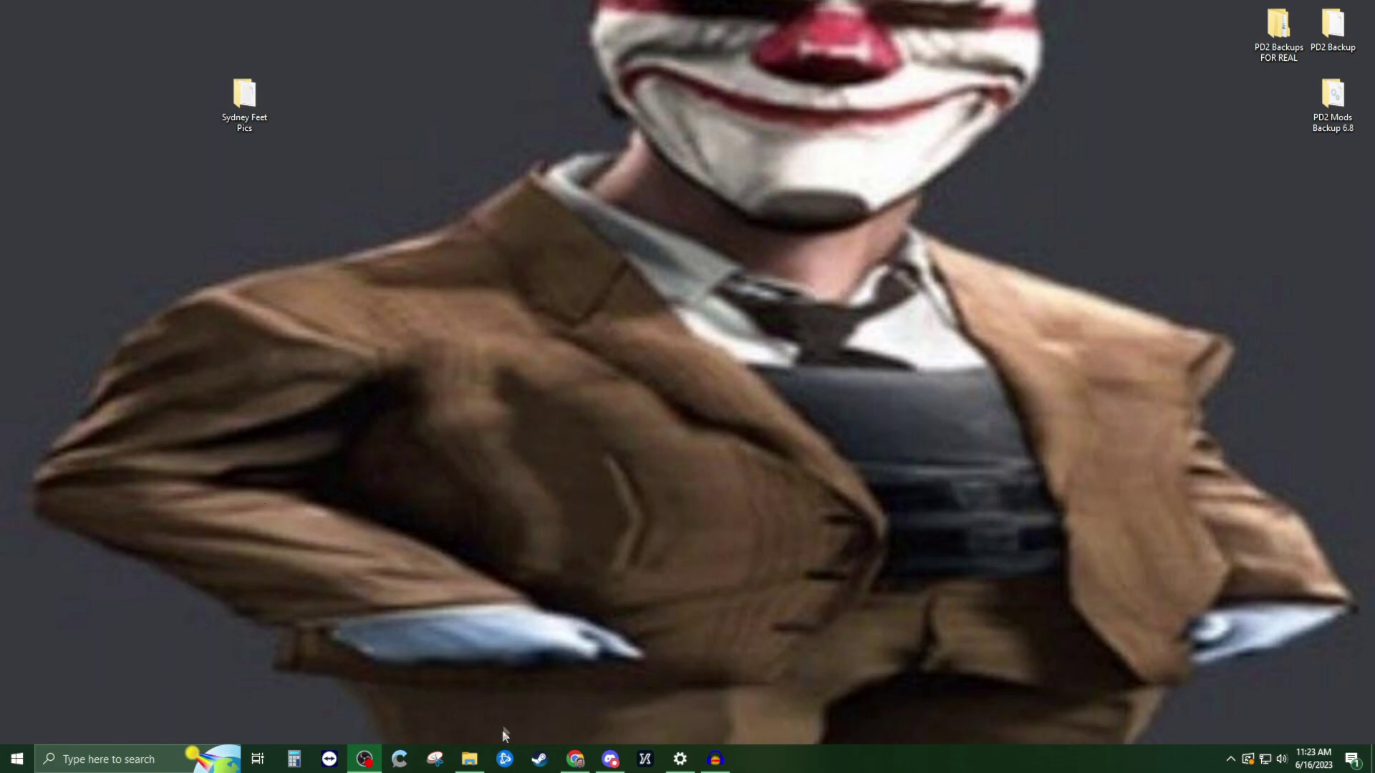
mouse_move(467, 767)
right_click(469, 761)
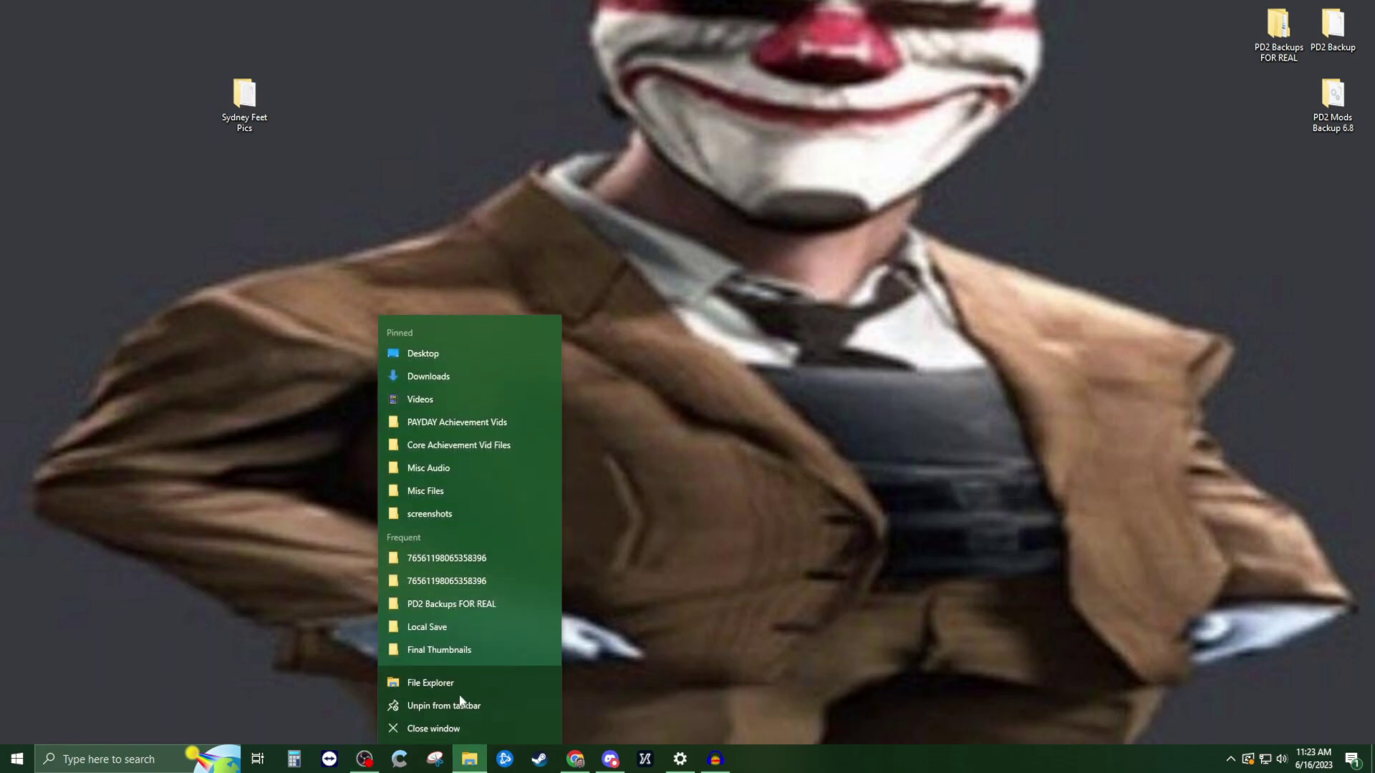
click(458, 681)
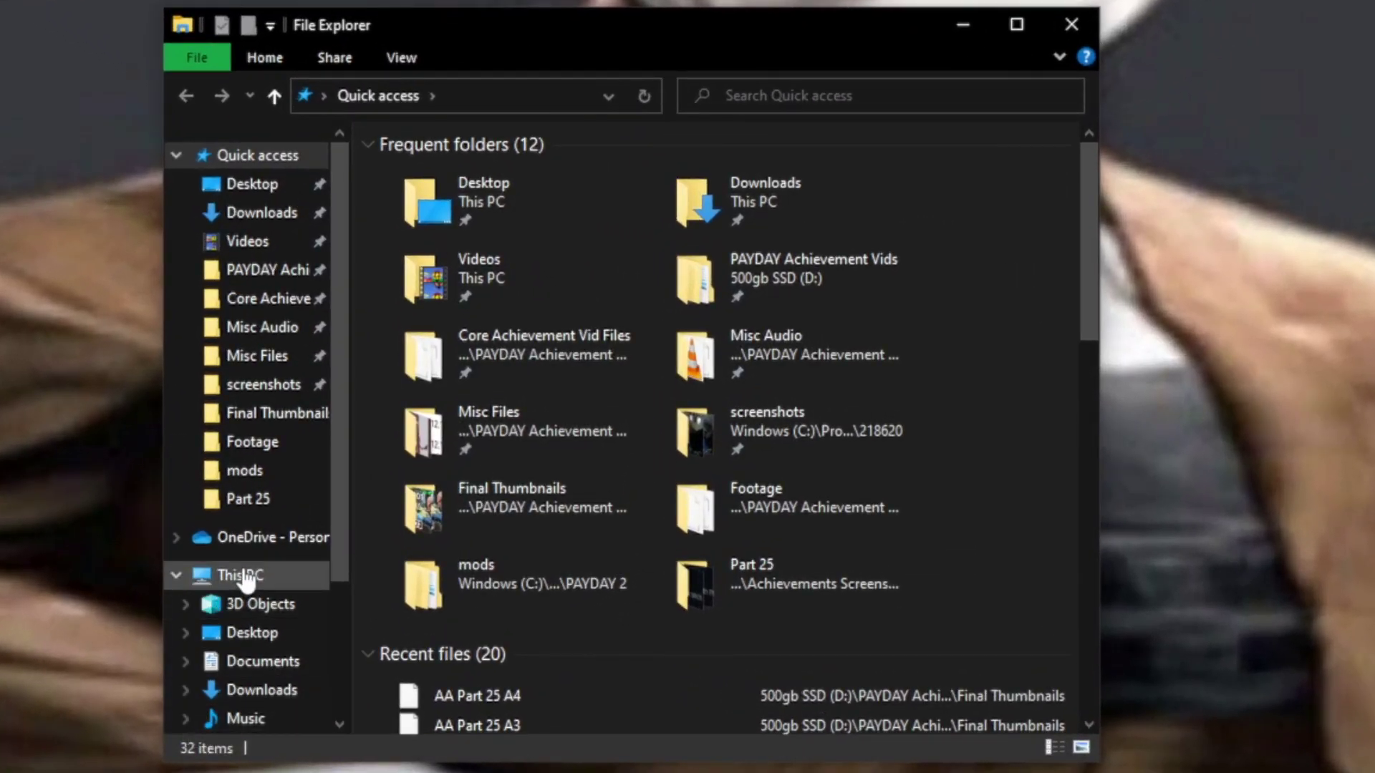
Navigate through This PC to C:\Program Files (x86)\Steam
click(243, 576)
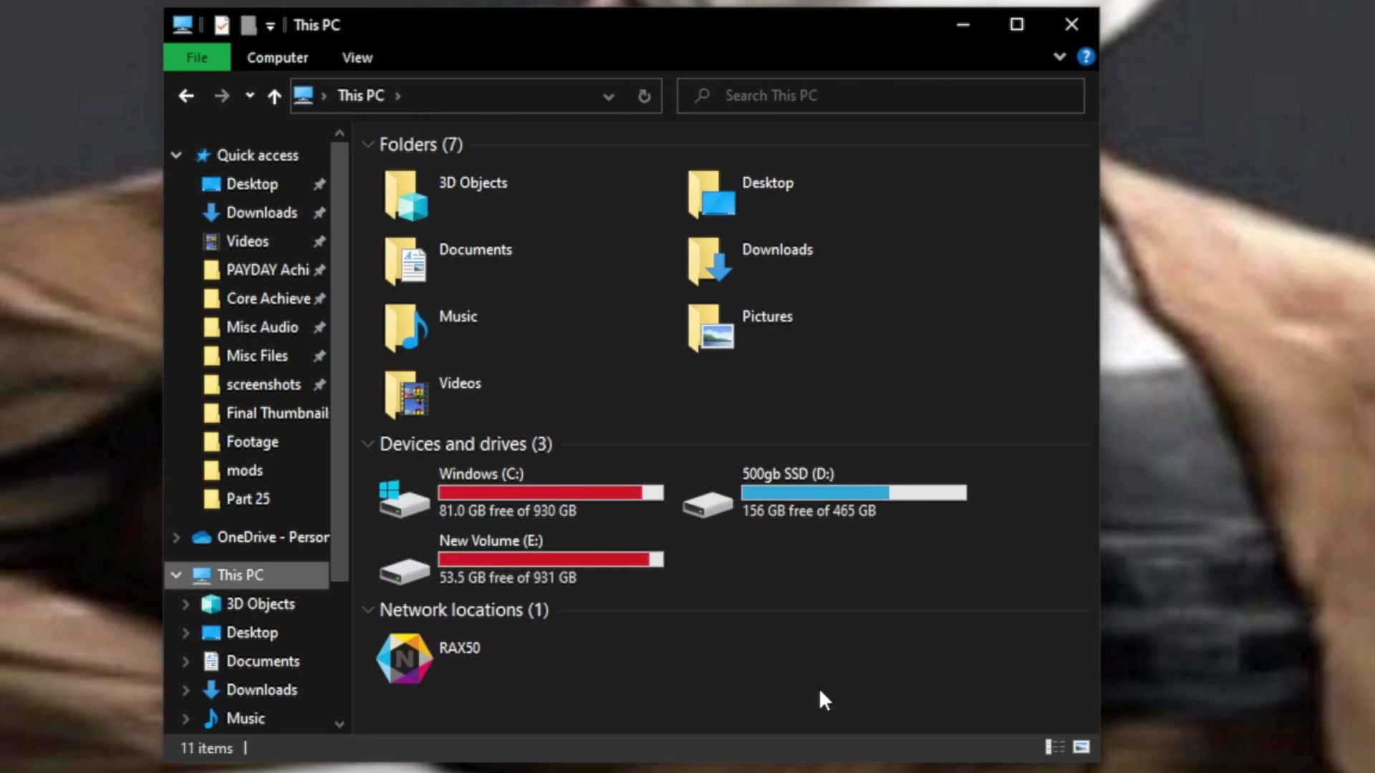
double_click(477, 483)
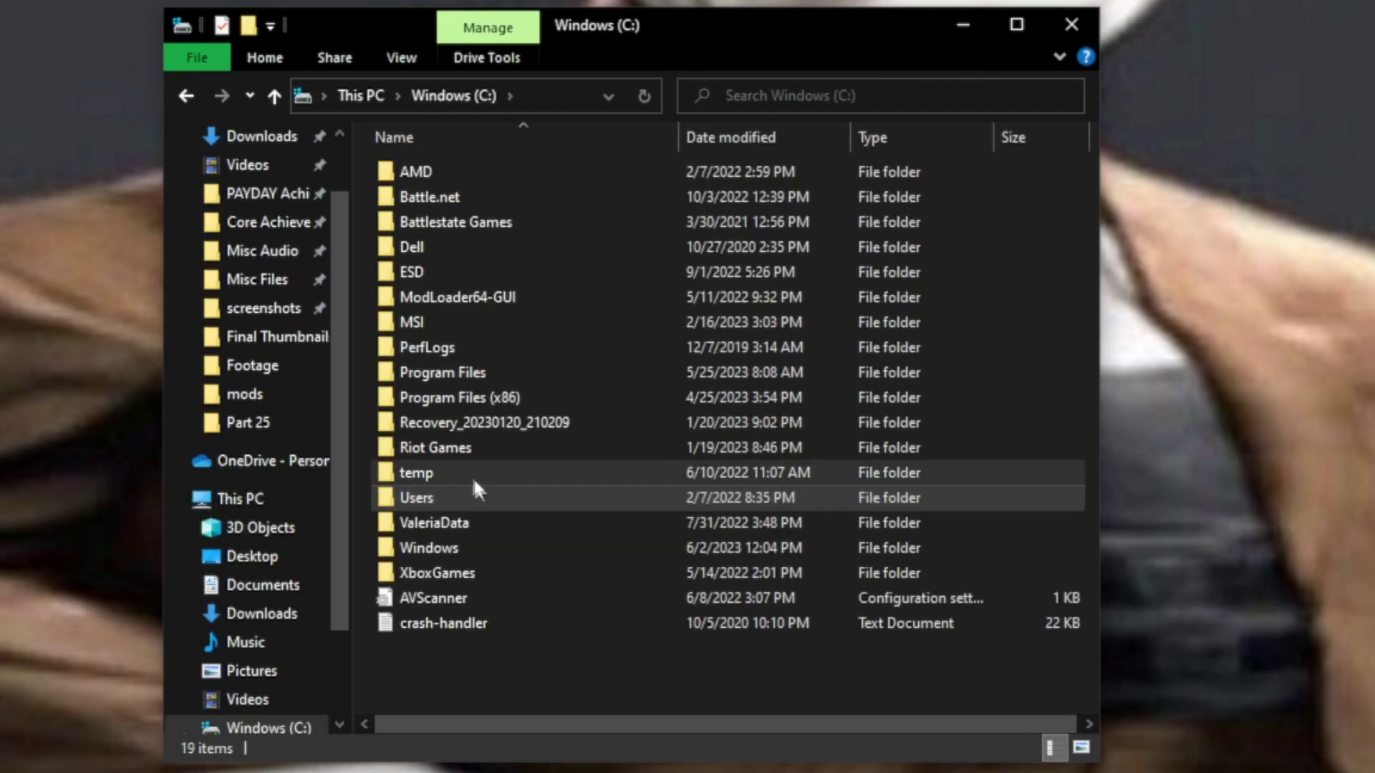
double_click(454, 396)
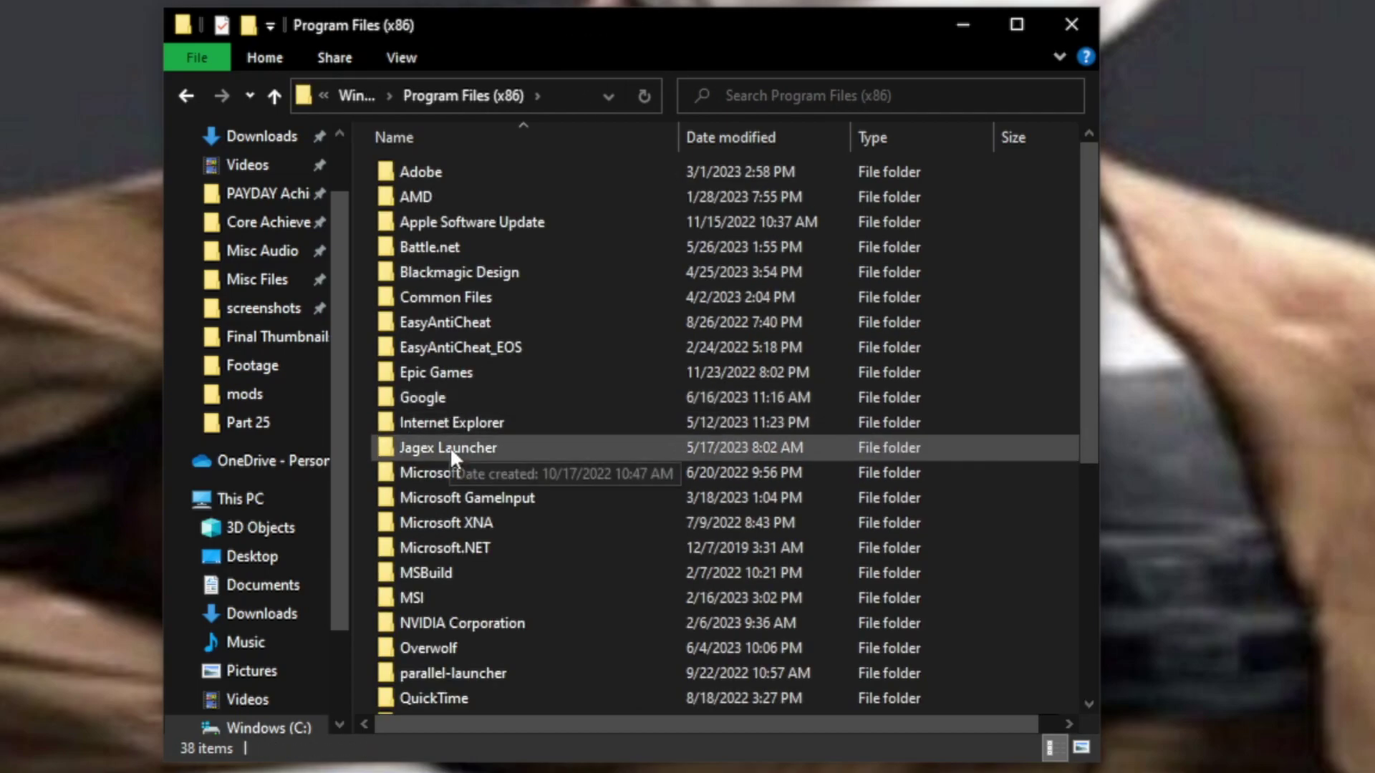
scroll(535, 368, down, 4)
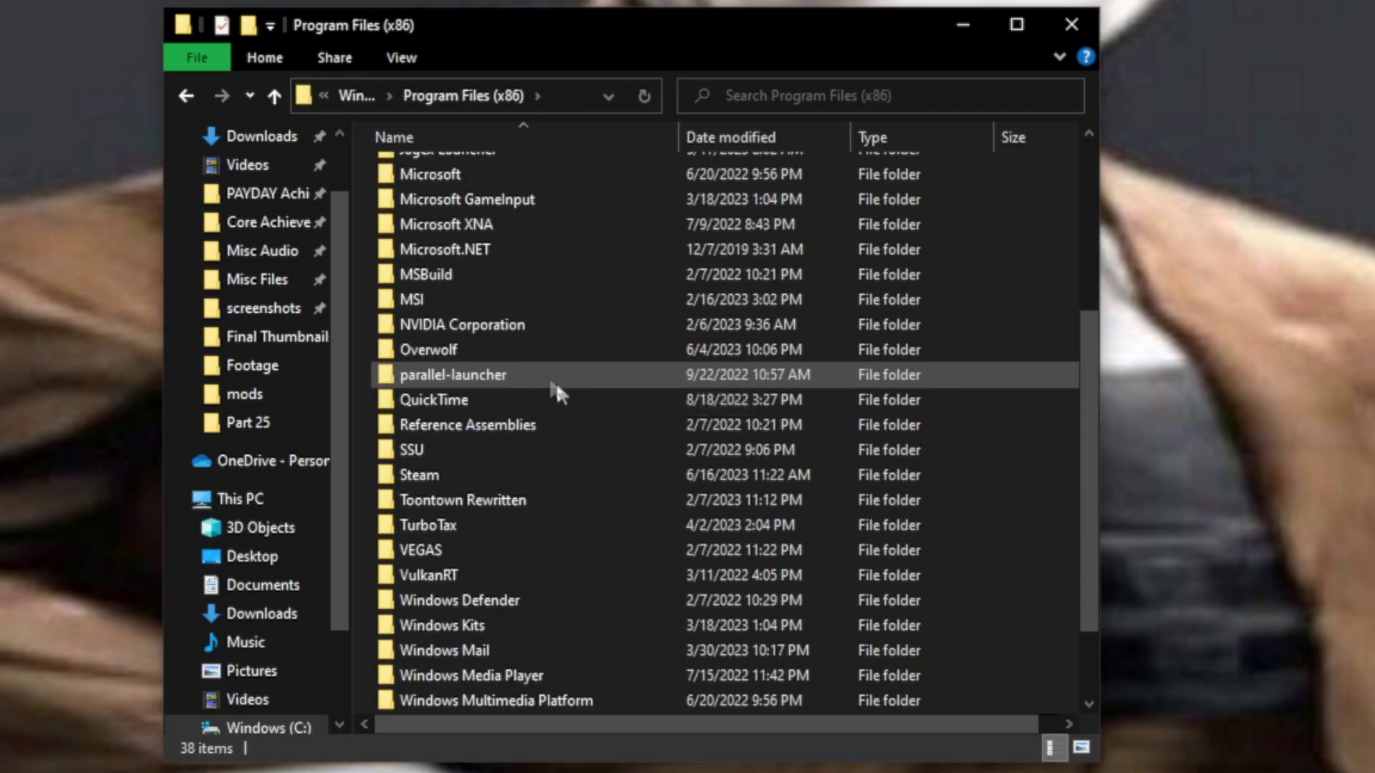
double_click(458, 477)
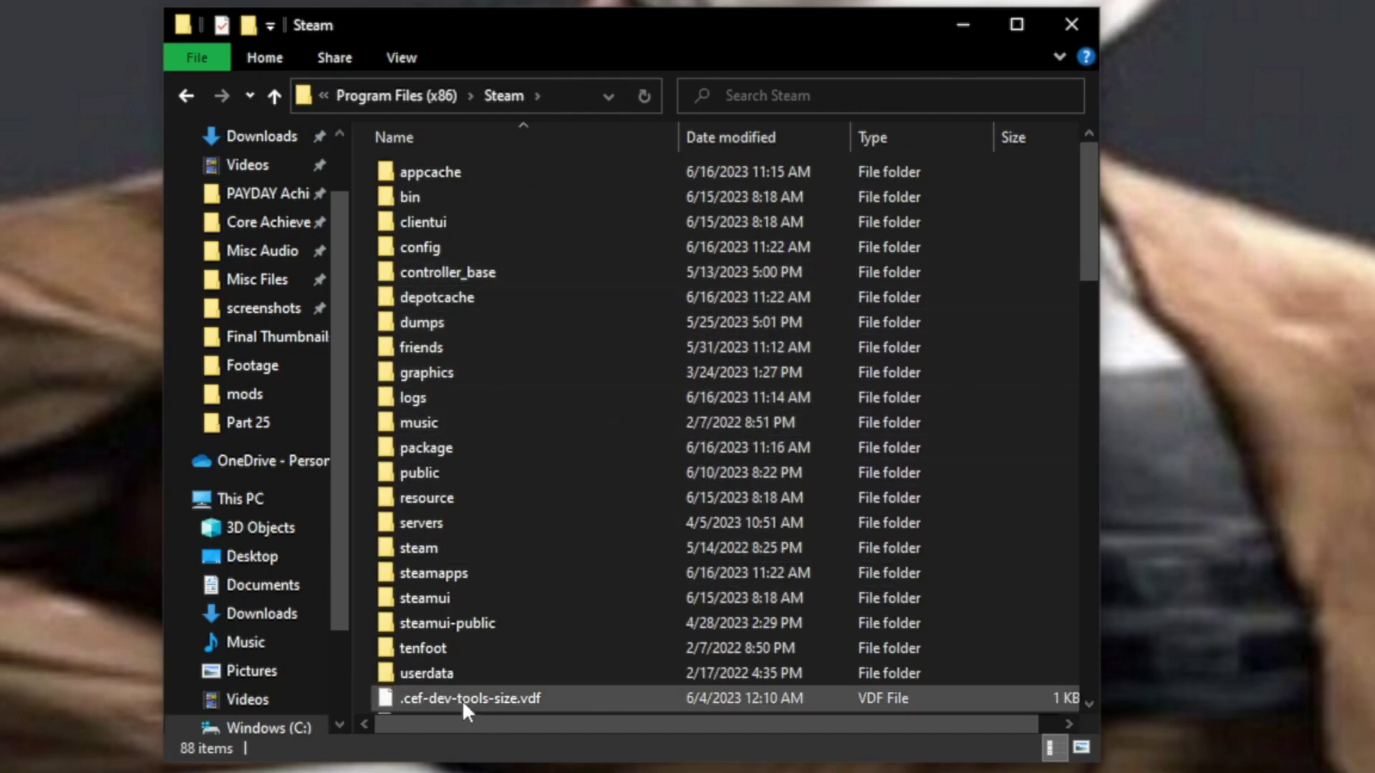
Open Steam's userdata account folder, then 218620, and switch to PD2 Backups FOR REAL
double_click(428, 673)
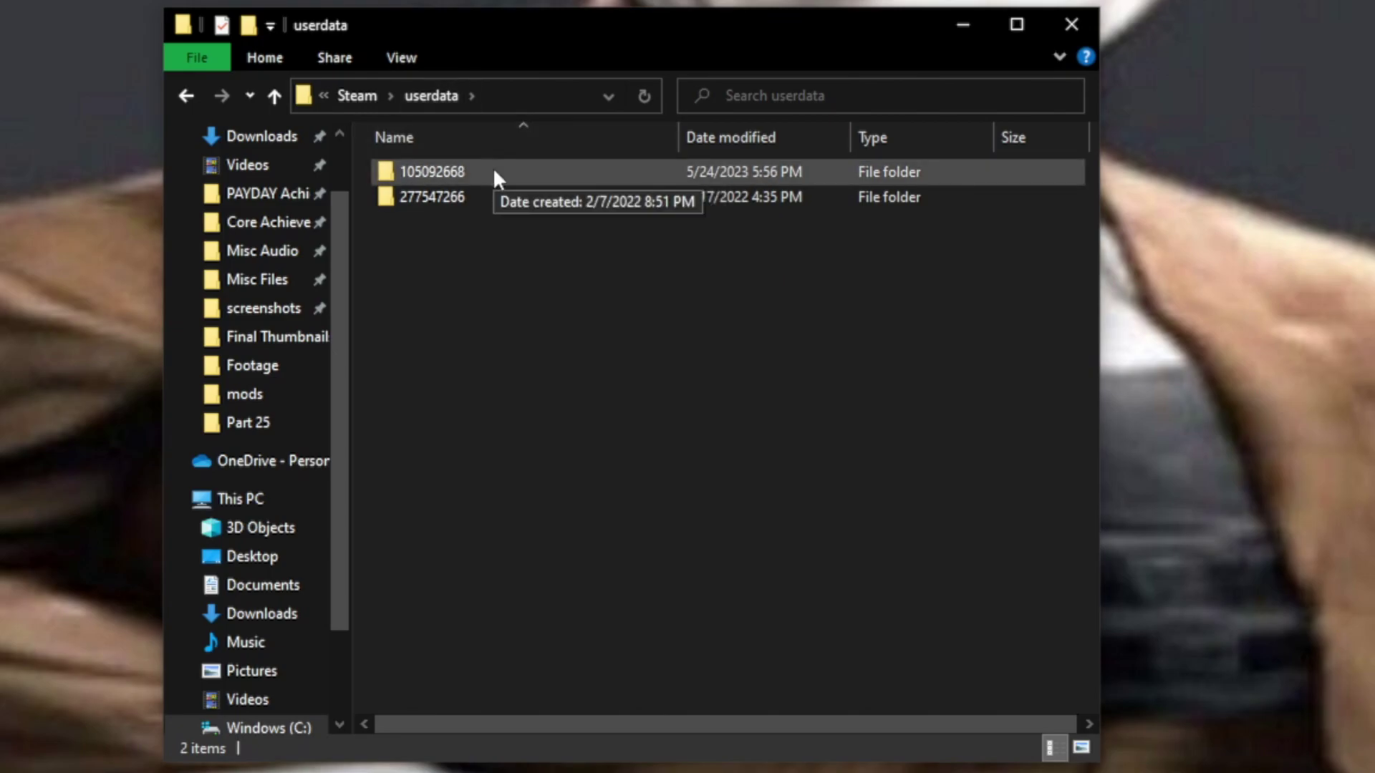
double_click(495, 174)
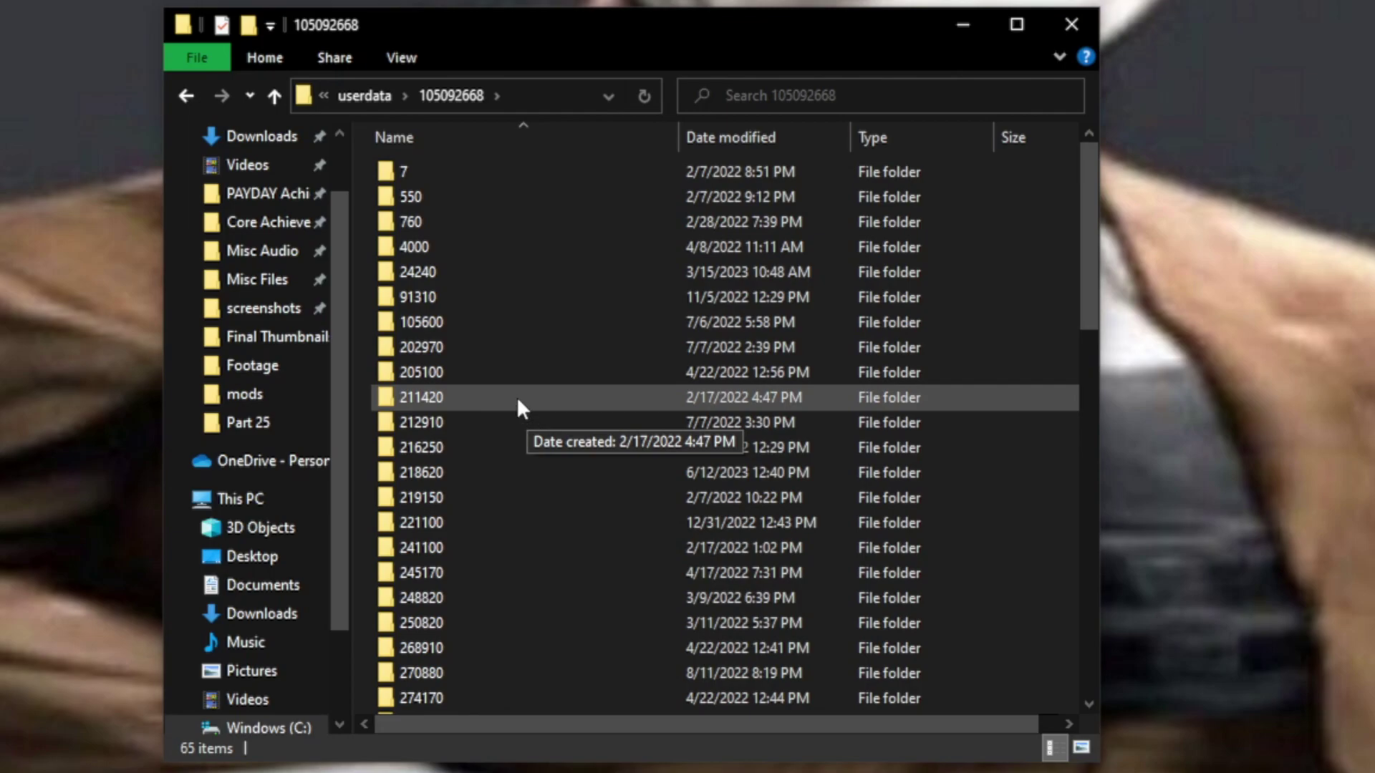
double_click(471, 473)
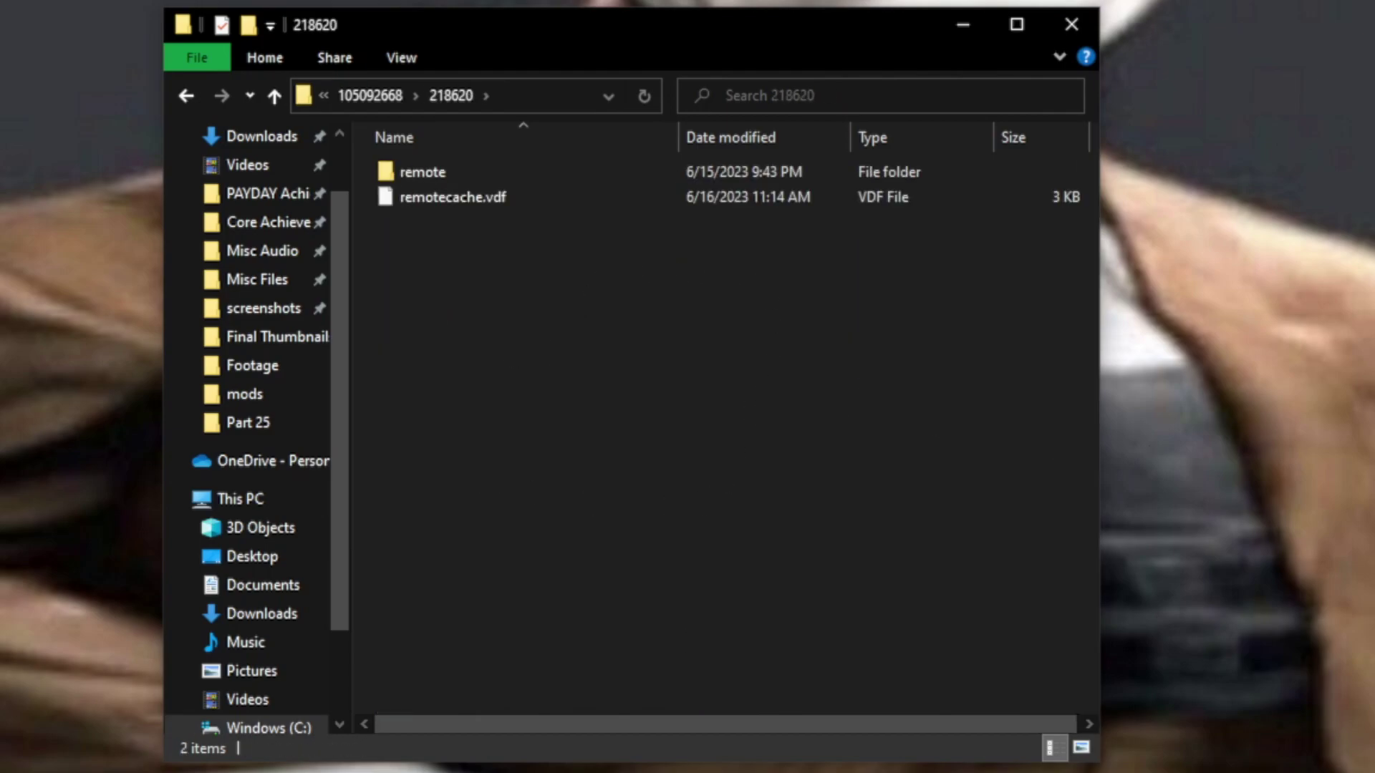
key(alt+Tab)
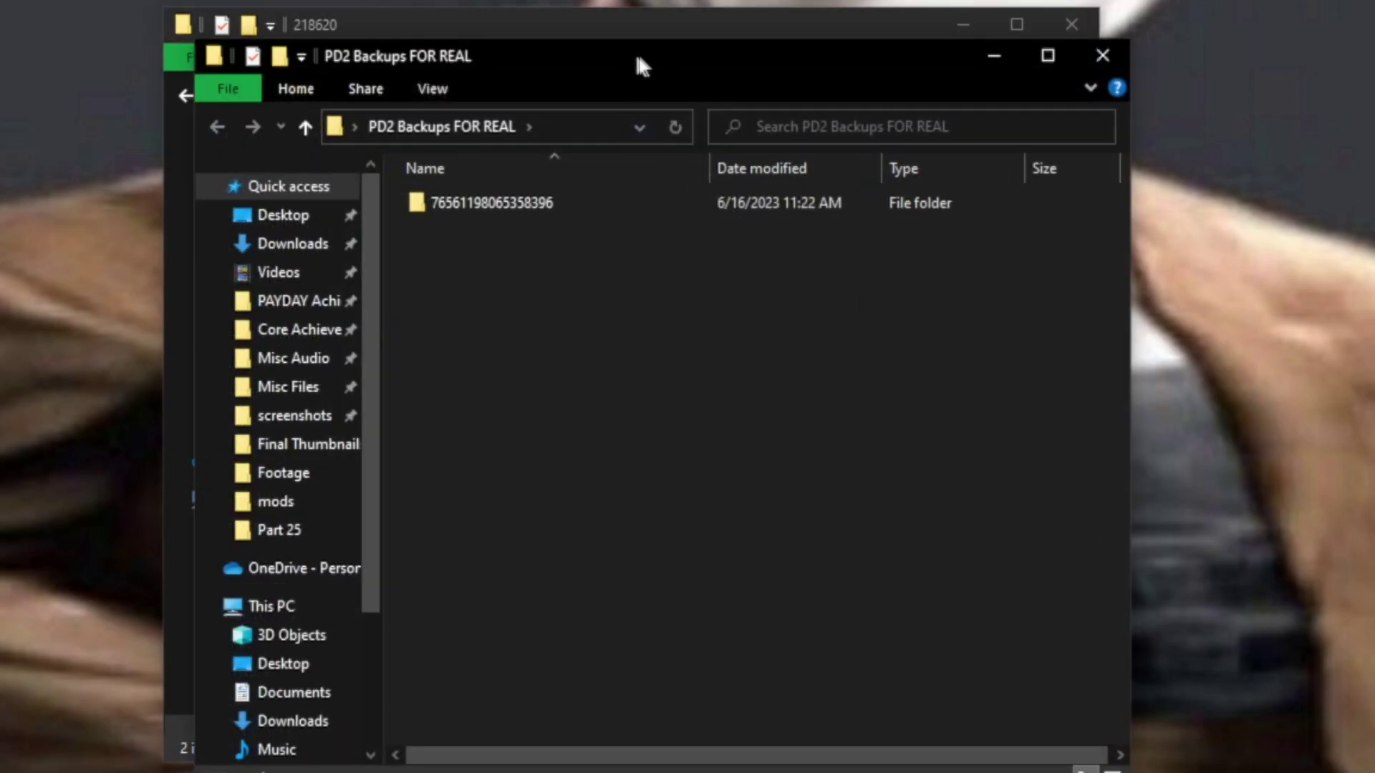
Paste the 218620 folder into PD2 Backups FOR REAL, then close both Explorer windows
drag(634, 49, 1278, 82)
click(370, 95)
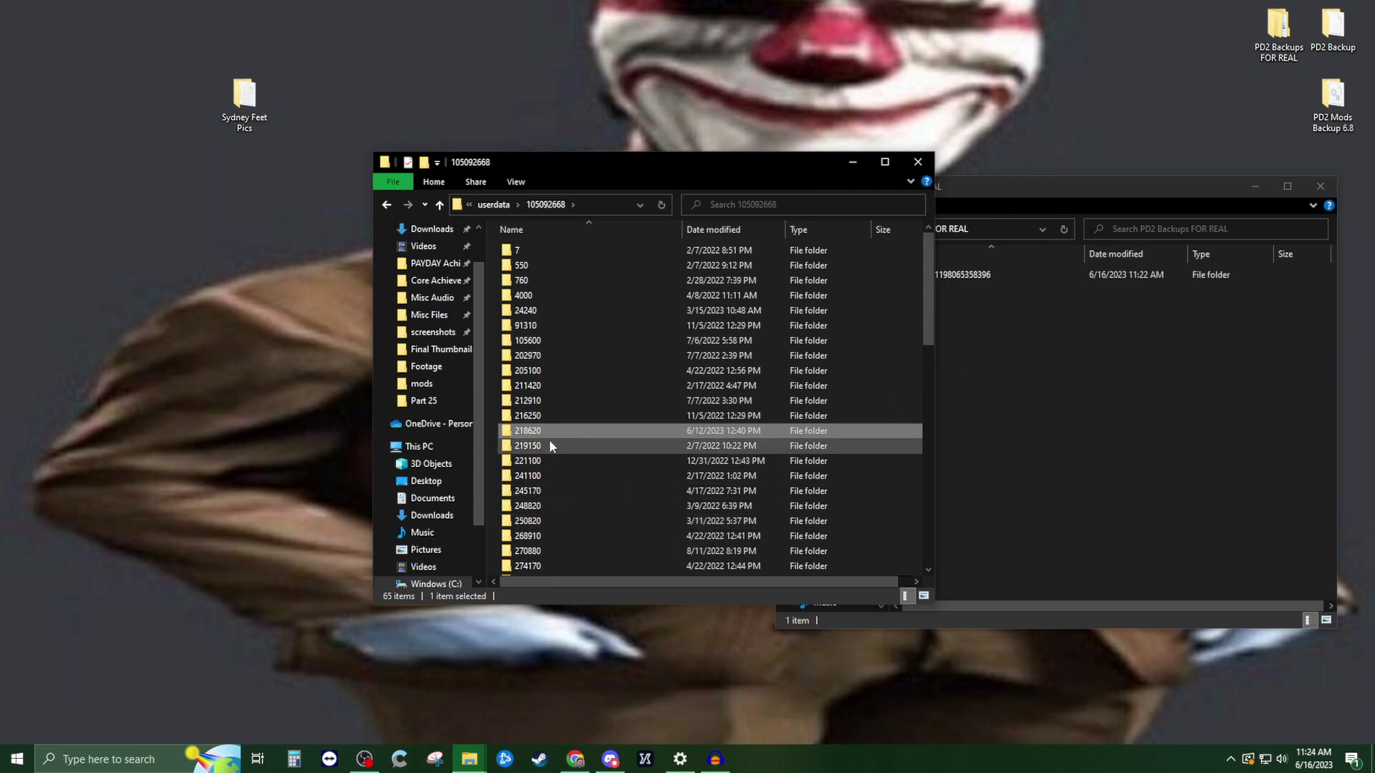
click(1101, 406)
key(ctrl+v)
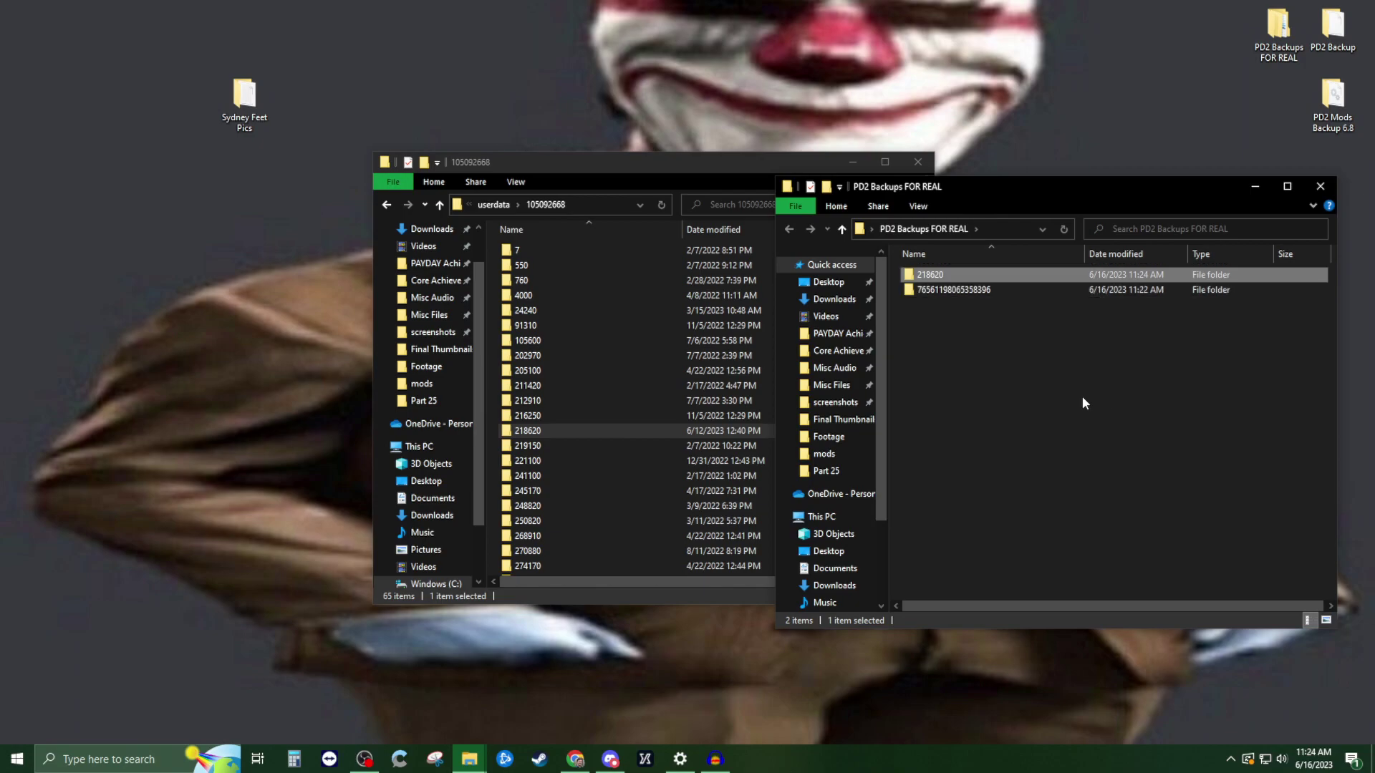
click(1321, 186)
click(920, 163)
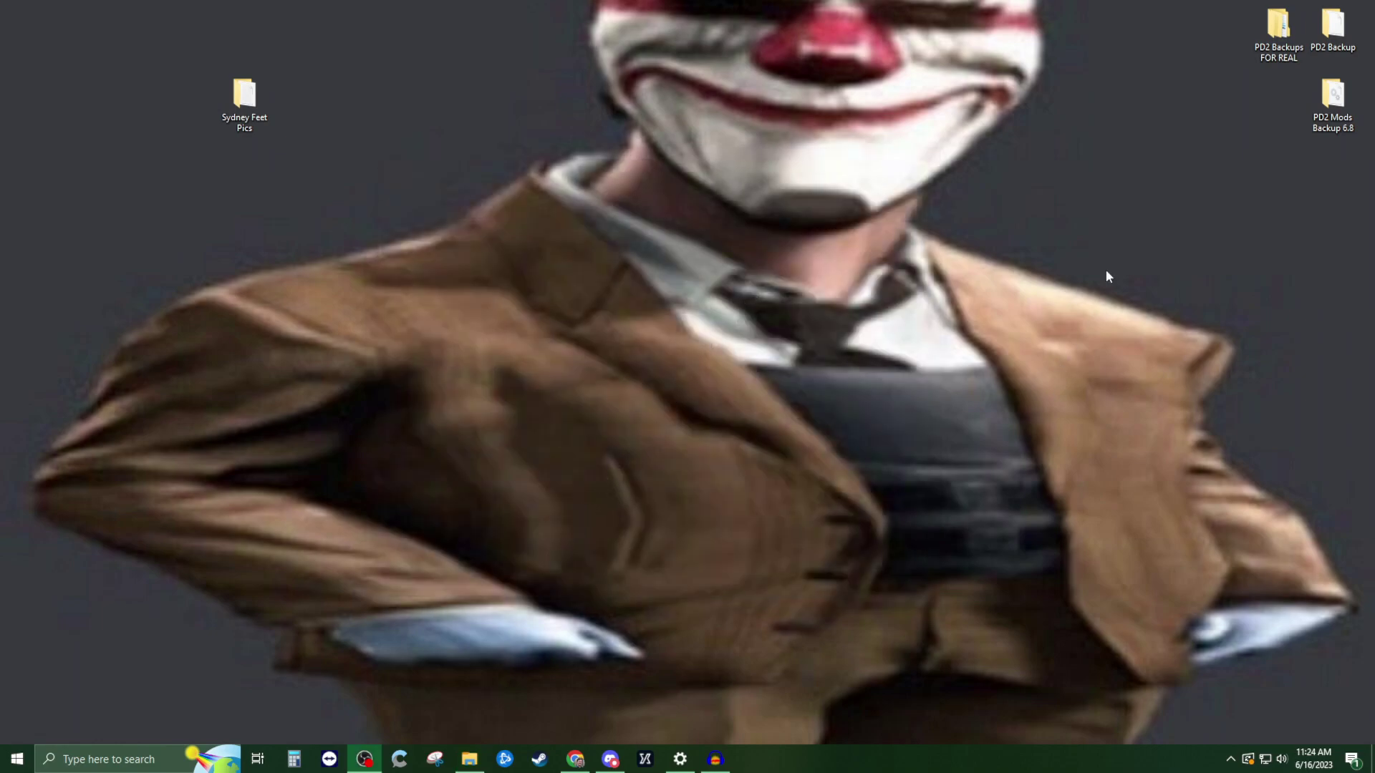
Open the 'PD2 Backups FOR REAL' desktop folder to view the 218620 and PAYDAY 2 save folders
click(1281, 25)
double_click(1281, 25)
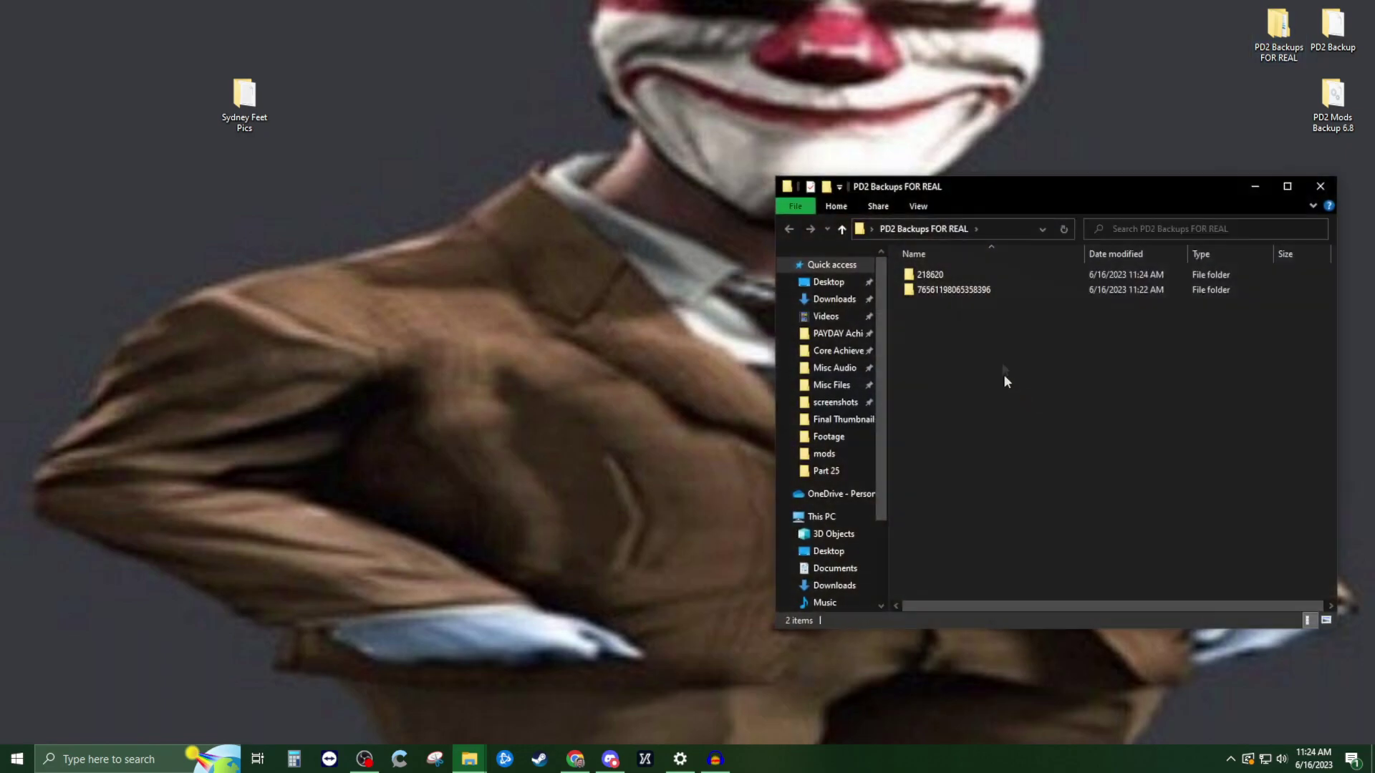